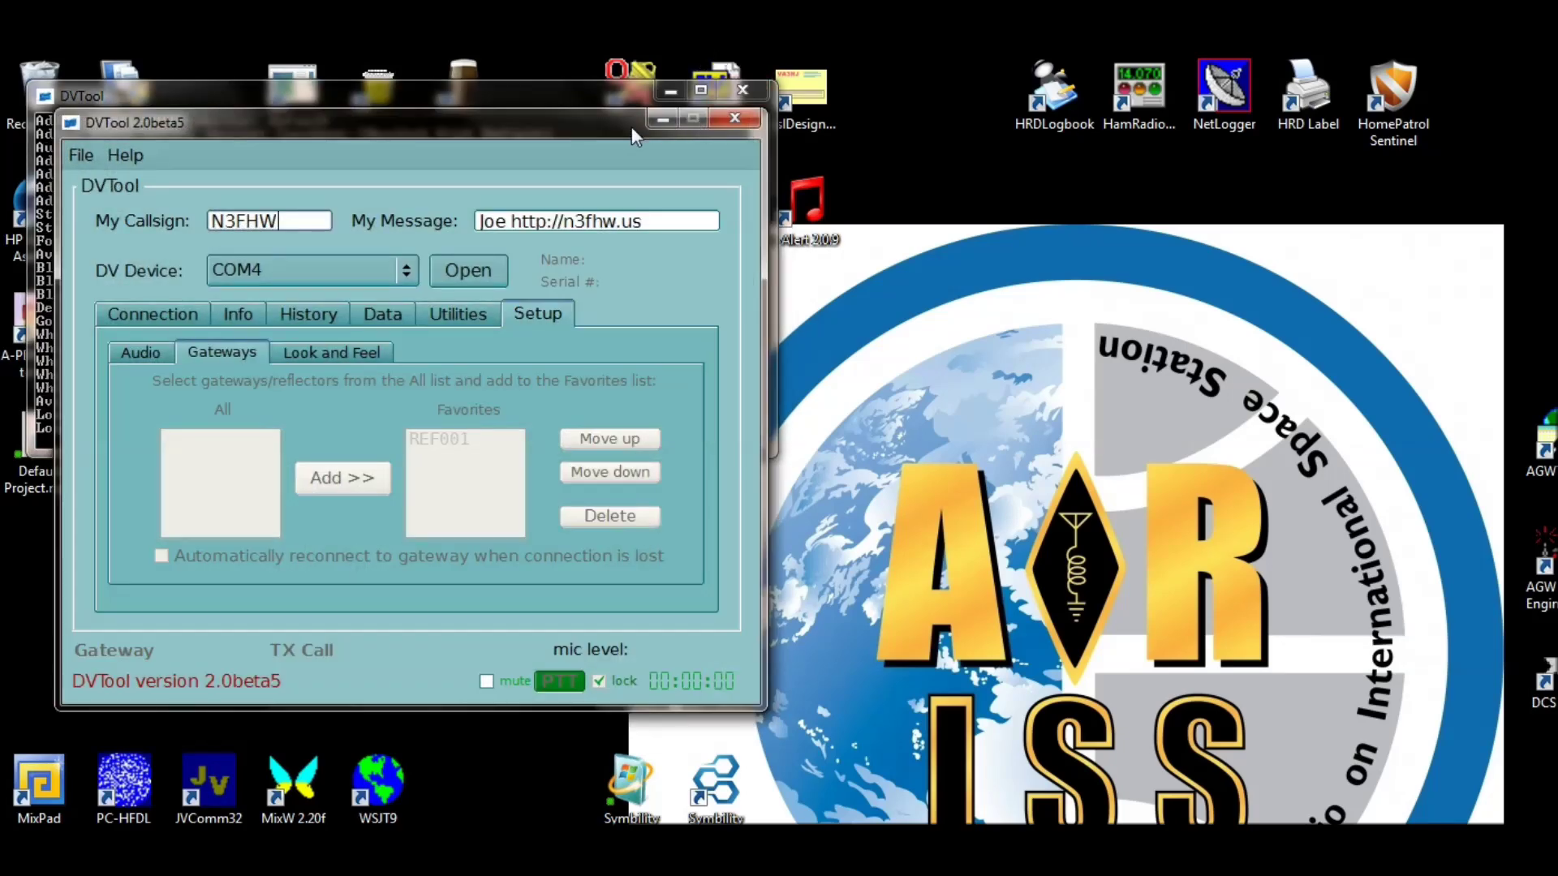
Step: Arrange the main and console log windows side by side, then view the audio input/output settings
{"action": "left_click_drag", "start_coordinate": [610, 124], "coordinate": [1363, 114]}
{"action": "left_click_drag", "start_coordinate": [527, 96], "coordinate": [513, 237]}
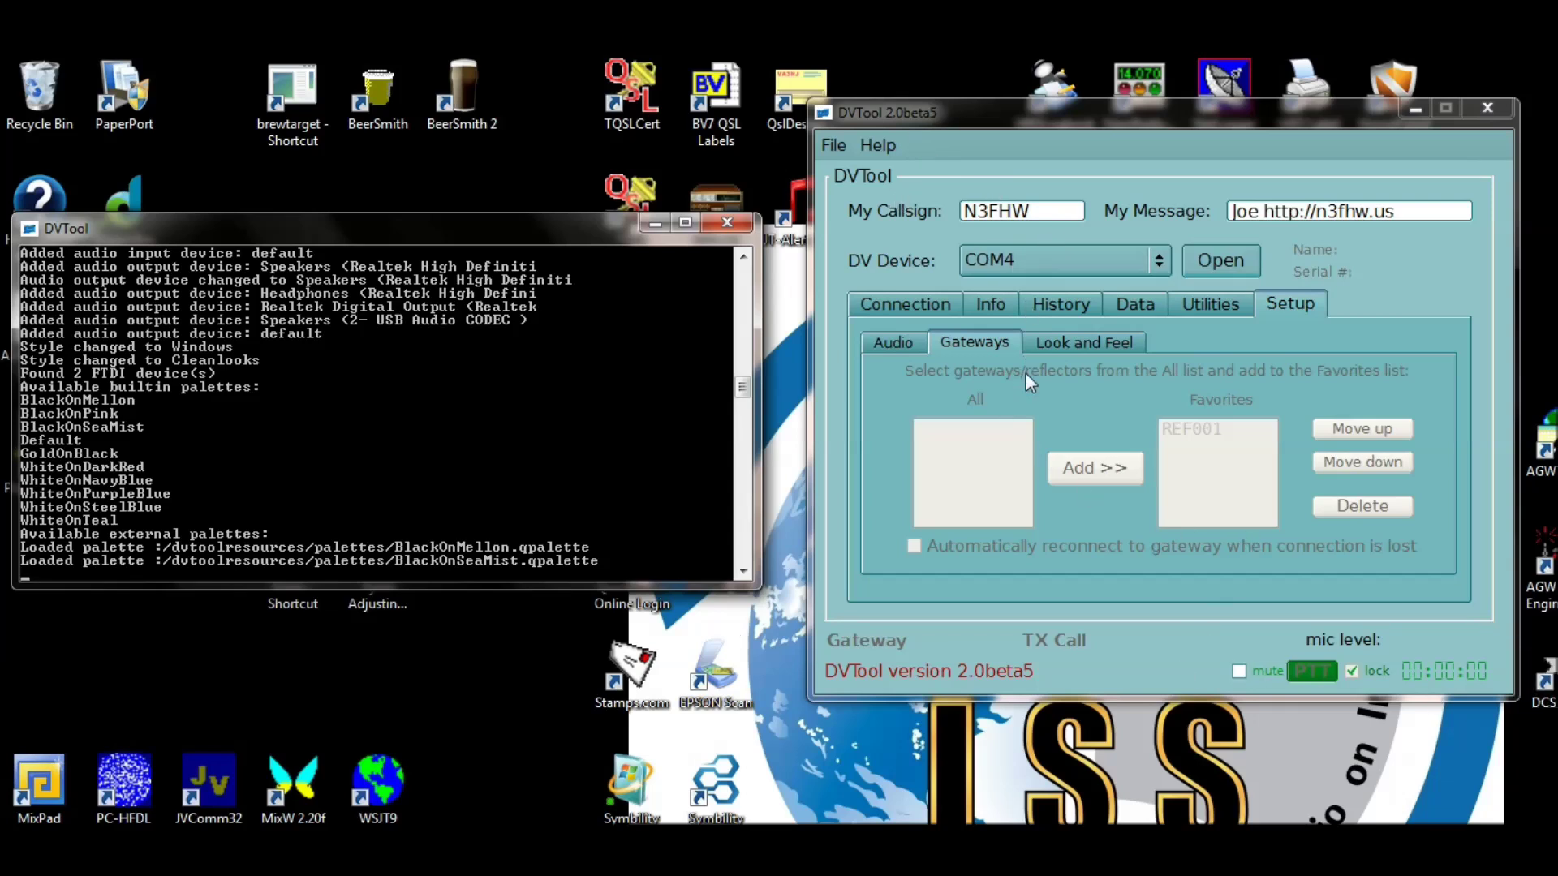
{"action": "left_click", "coordinate": [889, 346]}
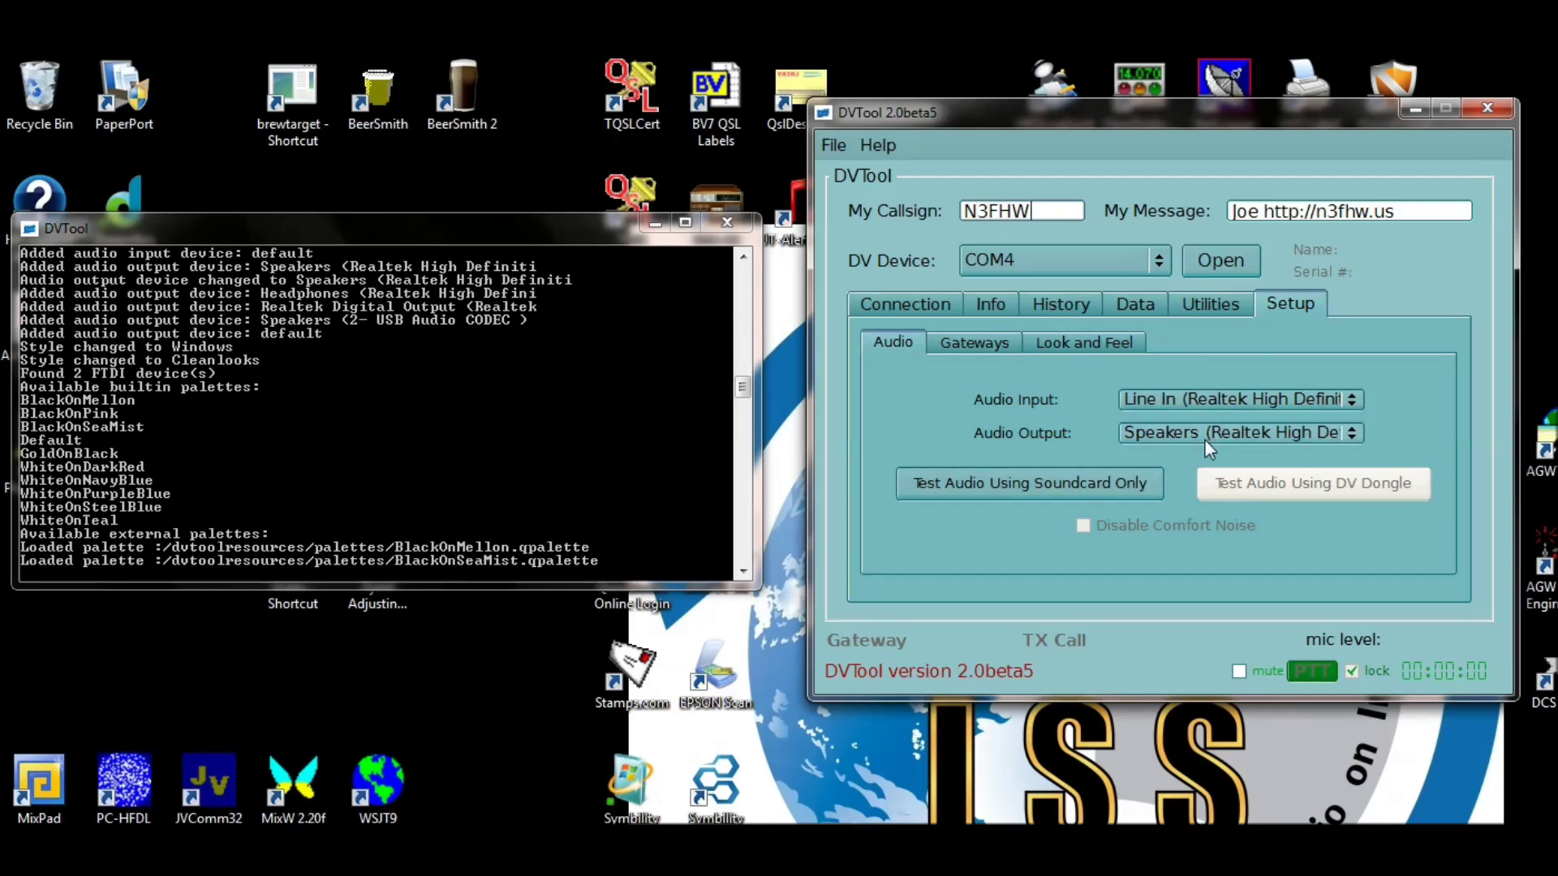
Step: Review the soundcard audio test, the gateway favourites and the look-and-feel Setup pages
{"action": "left_click", "coordinate": [1051, 485]}
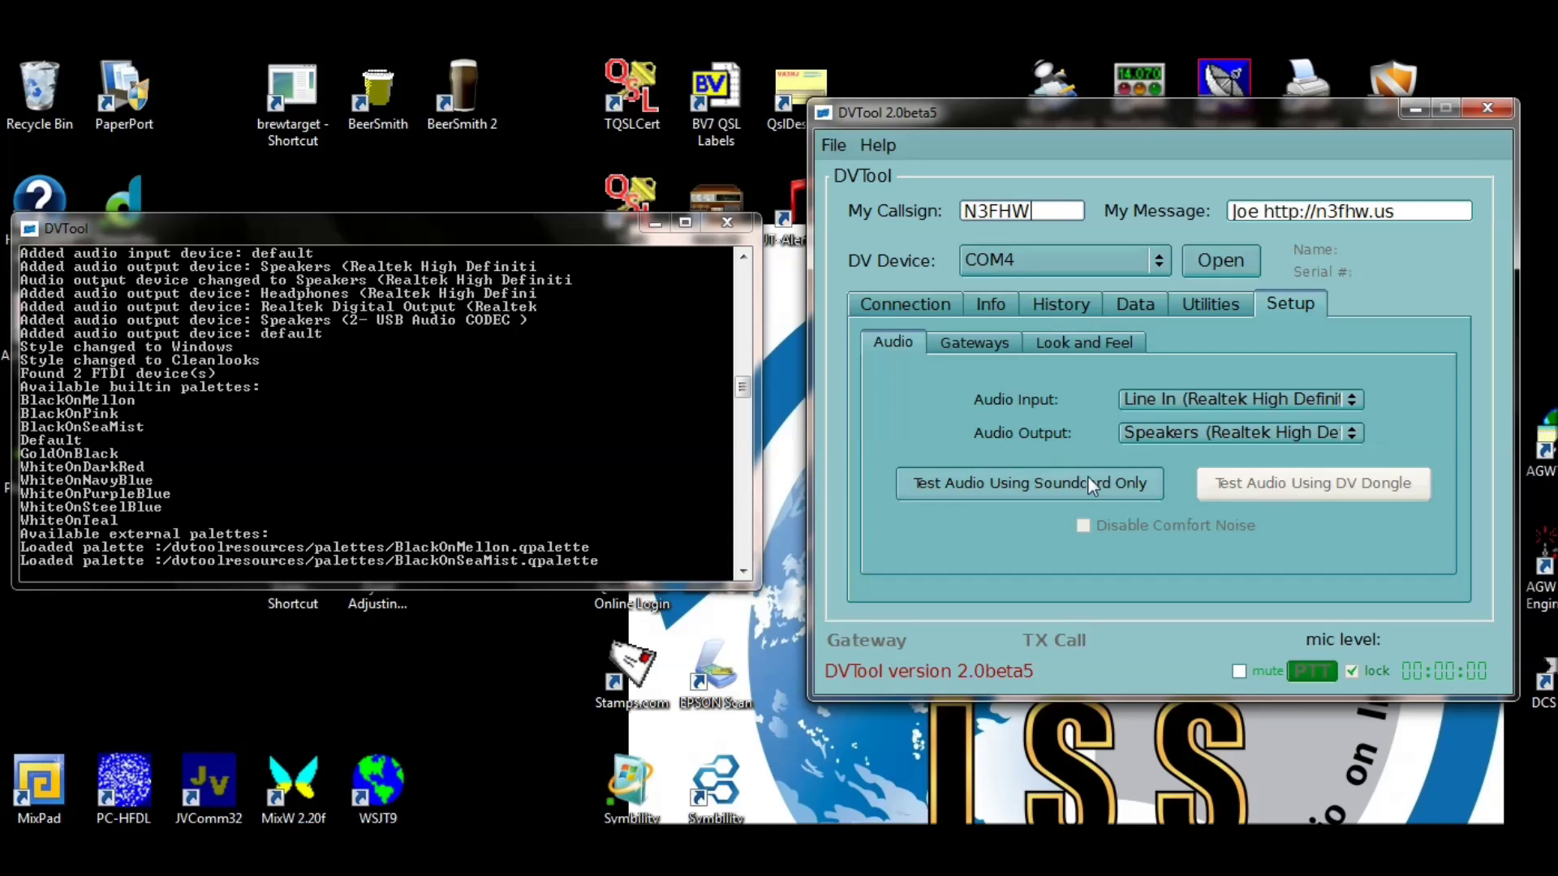
{"action": "left_click", "coordinate": [978, 343]}
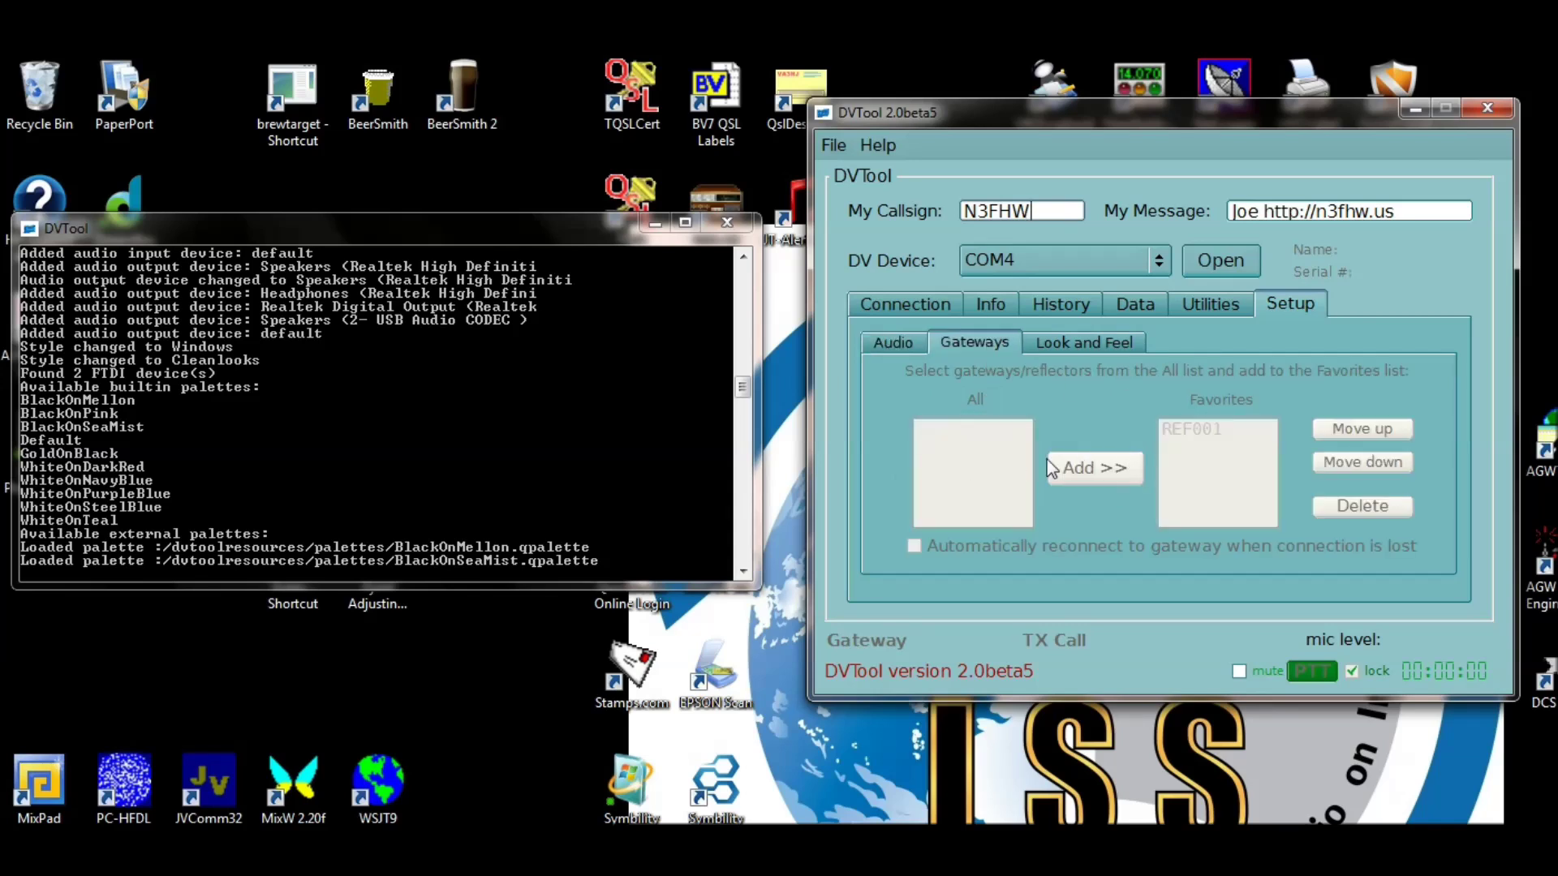
{"action": "left_click", "coordinate": [1074, 344]}
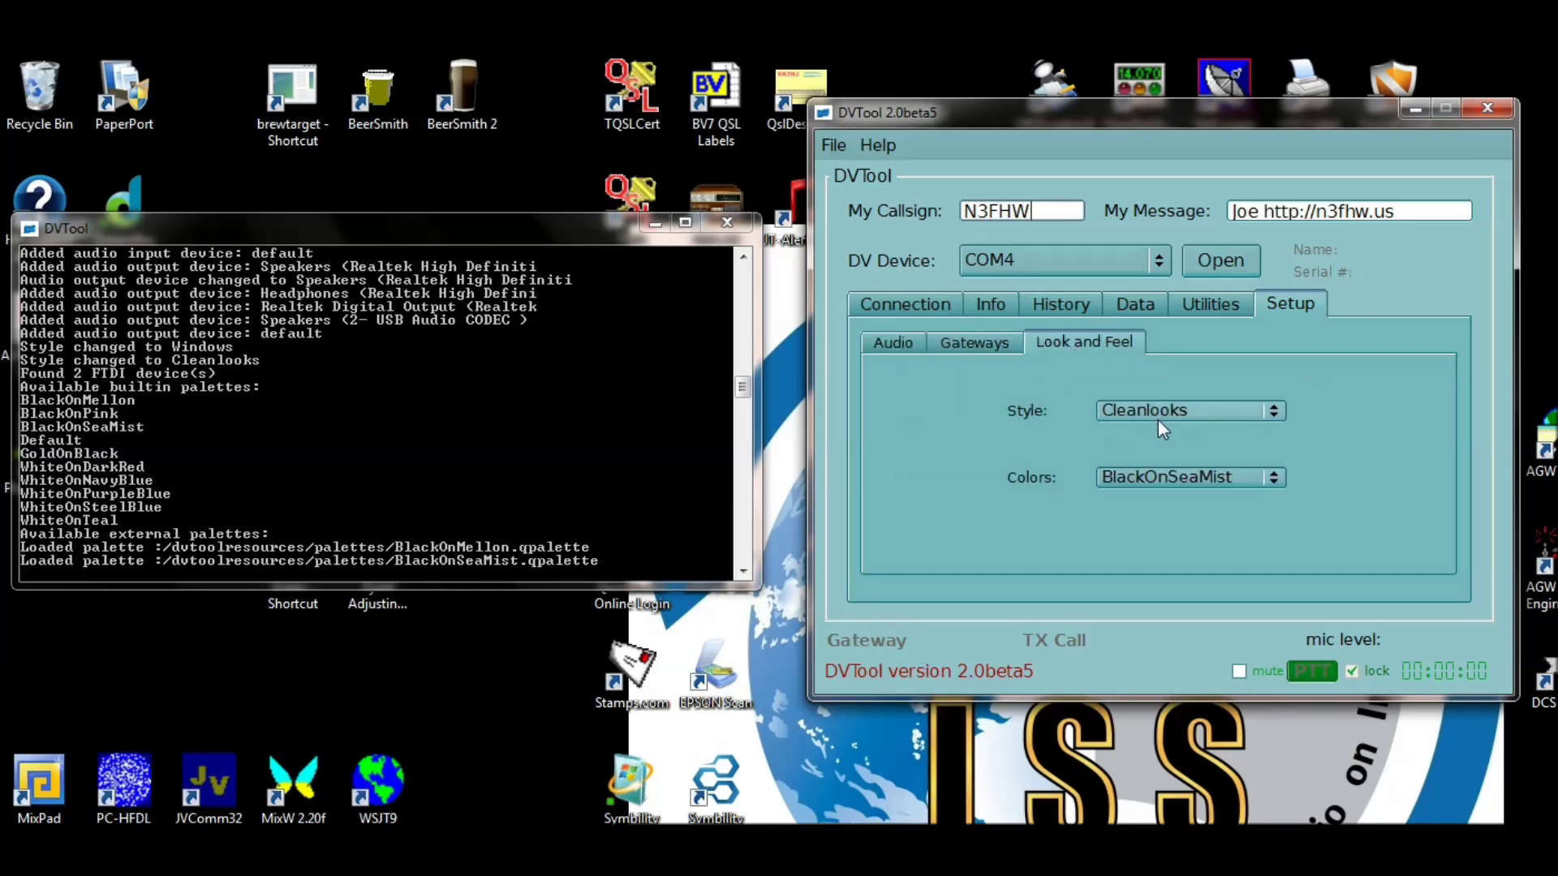
Step: Check the Info page, then keep COM4 as the DV device on the Connection page
{"action": "left_click", "coordinate": [1002, 301]}
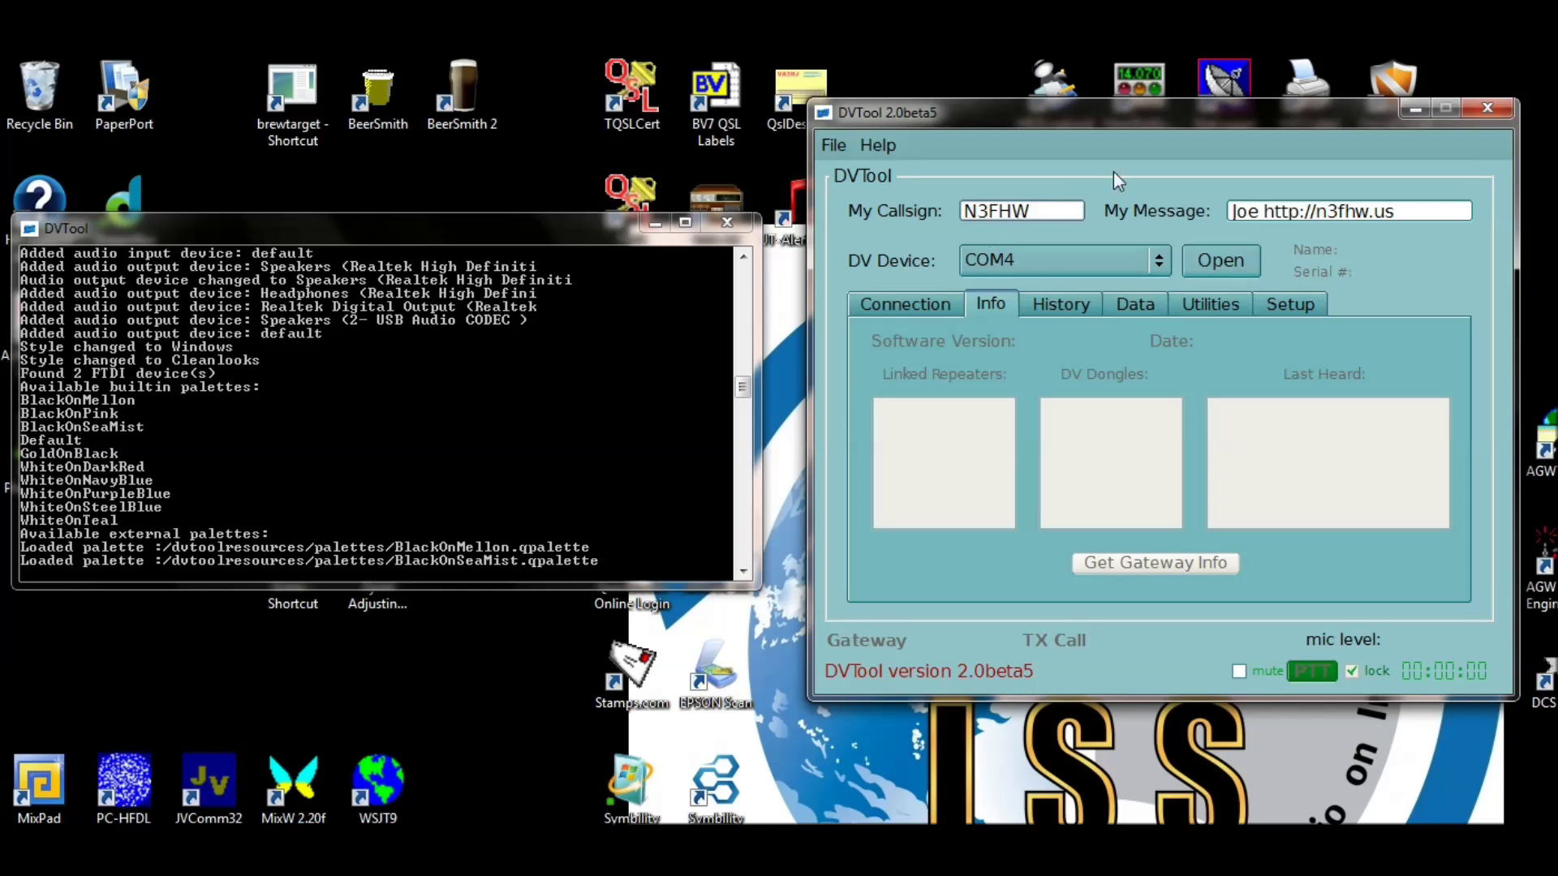
{"action": "left_click", "coordinate": [907, 305]}
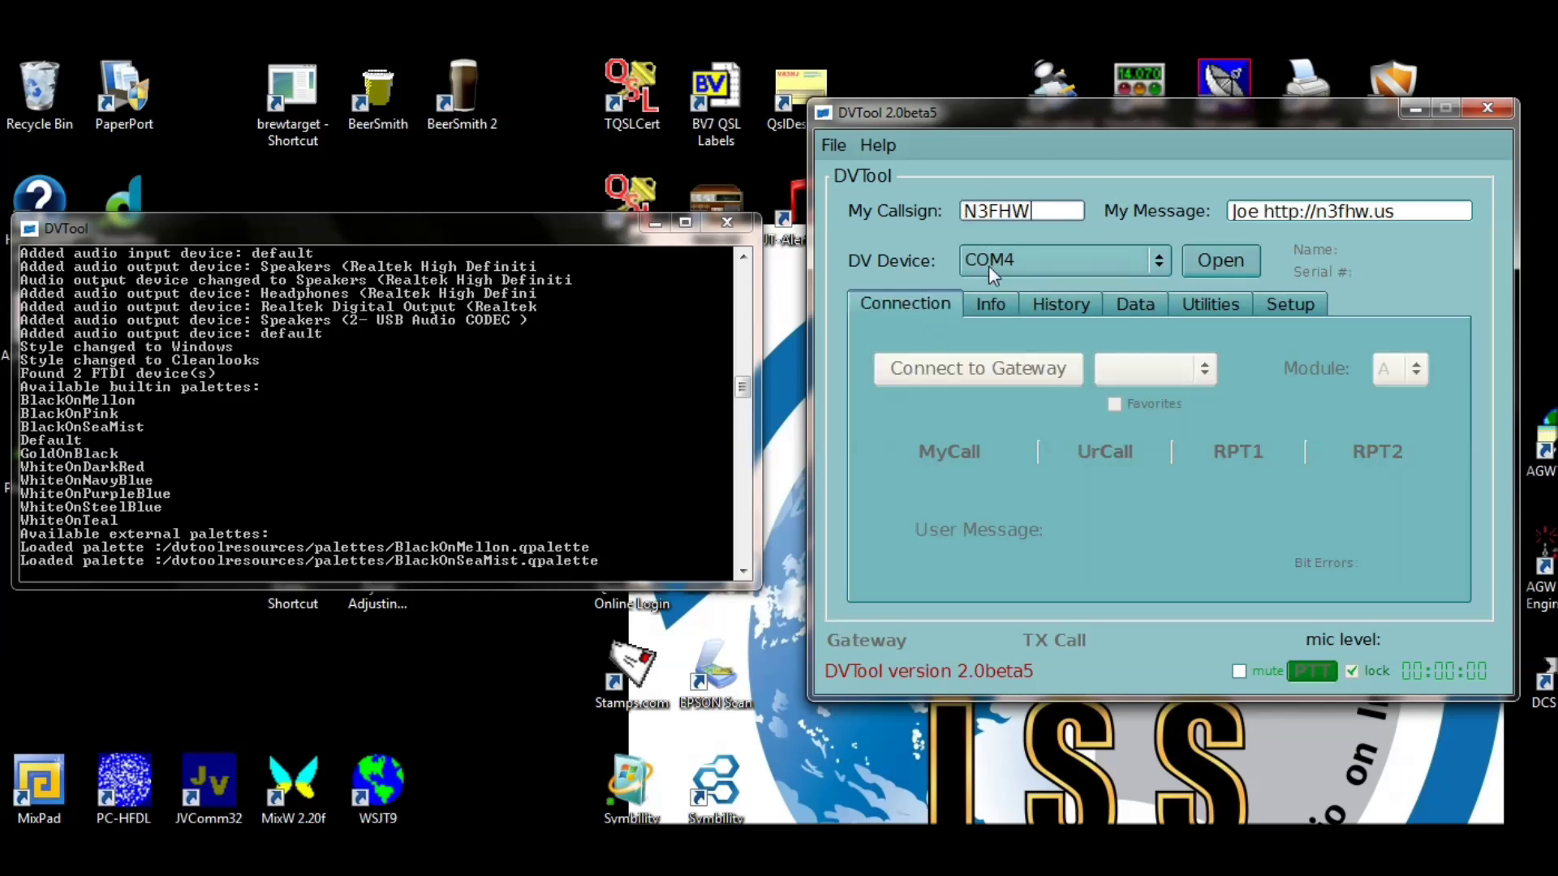
{"action": "left_click", "coordinate": [1157, 254]}
{"action": "left_click", "coordinate": [1047, 260]}
Step: Open the DV Dongle on COM4, dismiss the beta notice and keep REF001 as the reflector
{"action": "left_click", "coordinate": [1230, 261]}
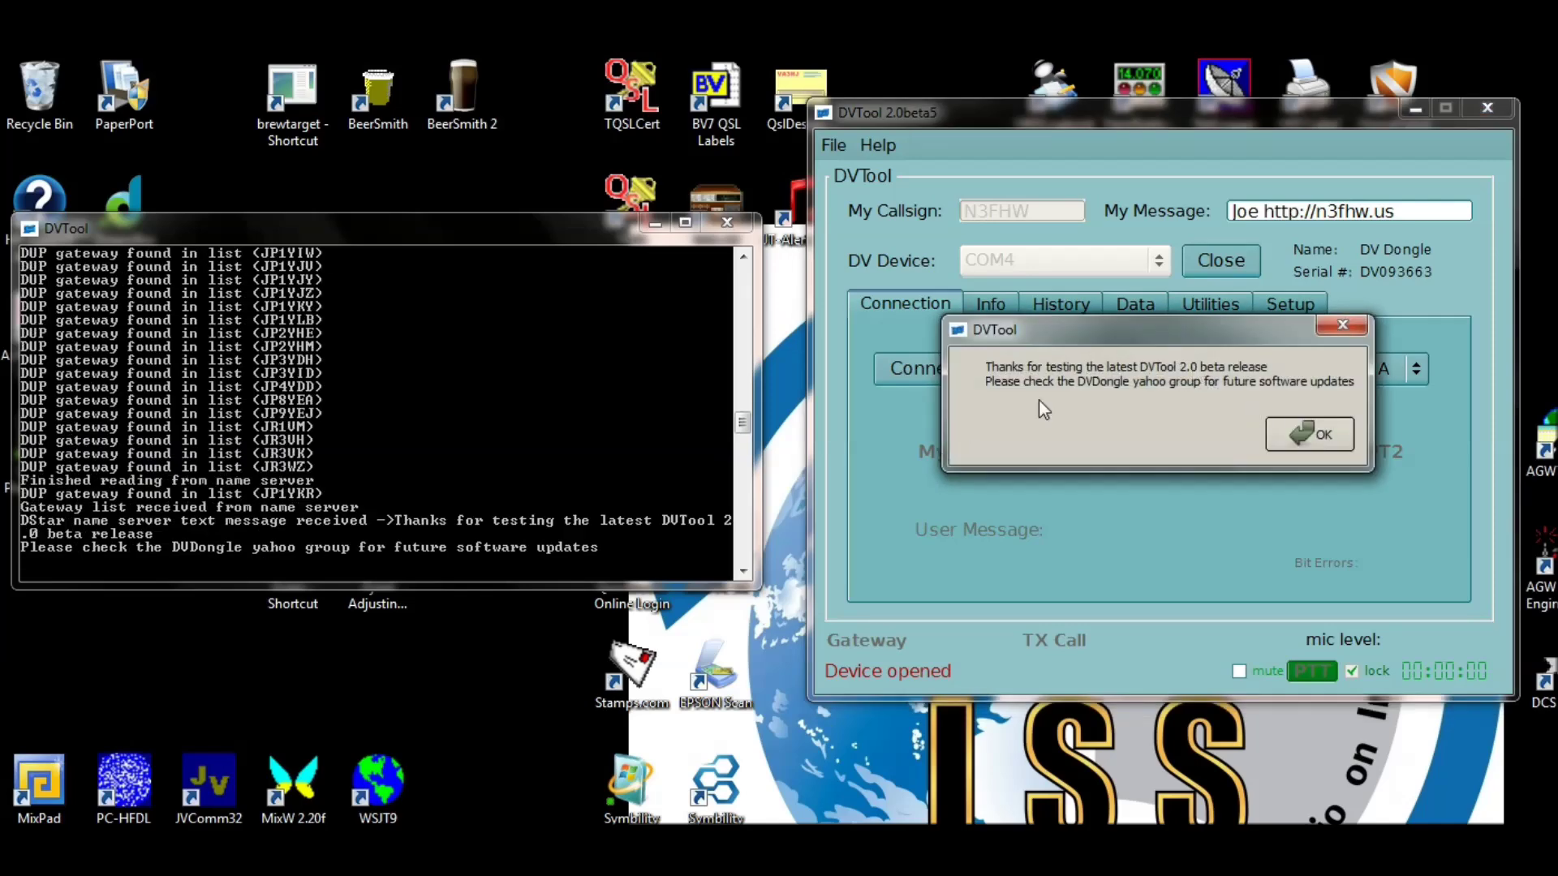
{"action": "left_click", "coordinate": [1322, 435]}
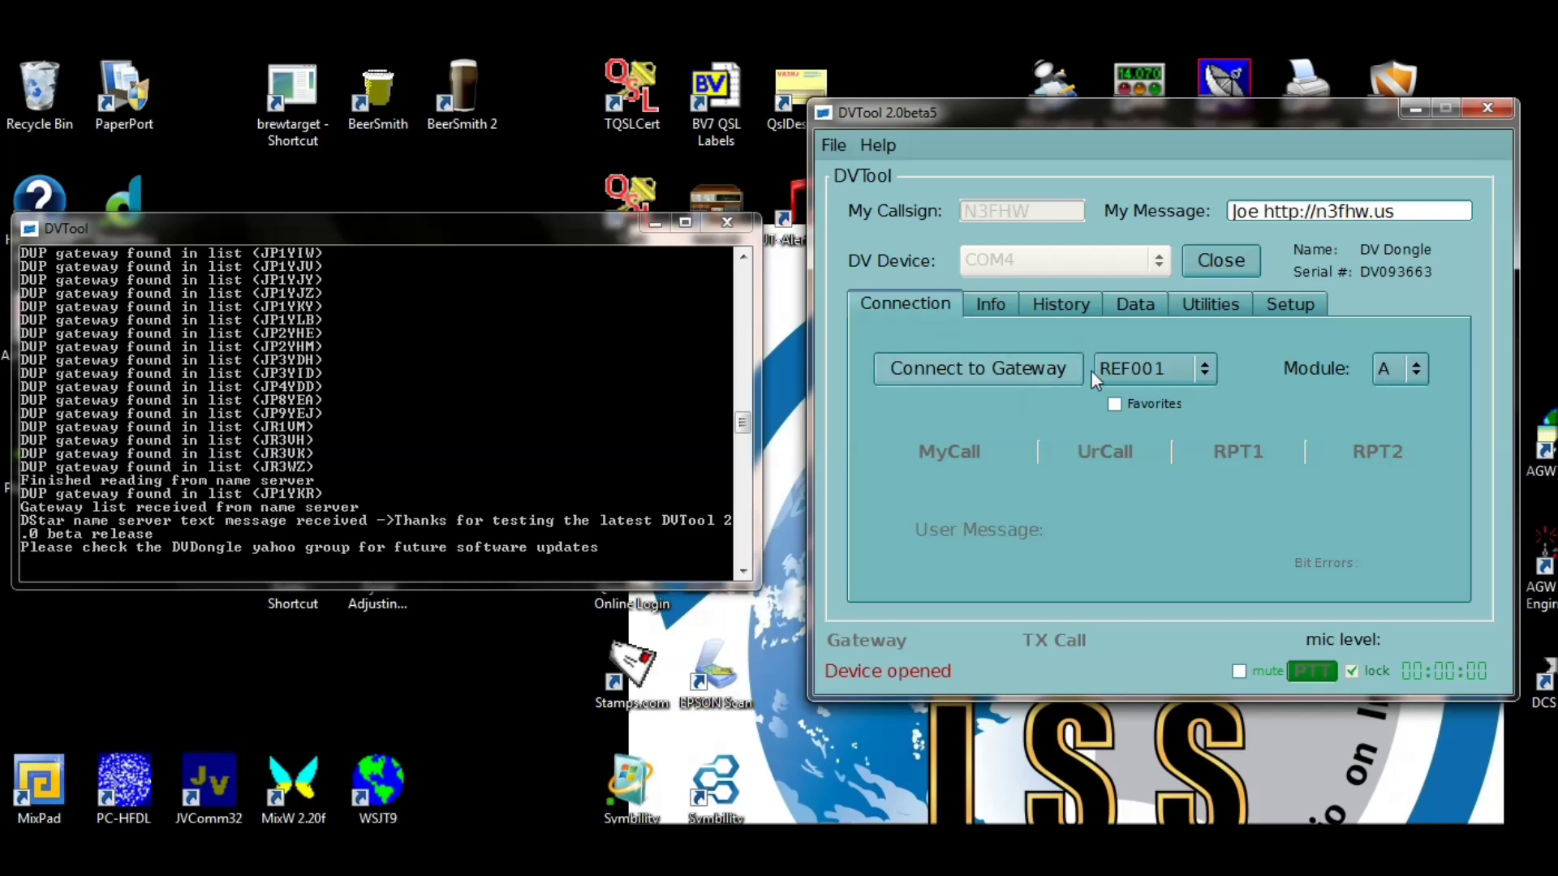
{"action": "left_click", "coordinate": [1201, 370]}
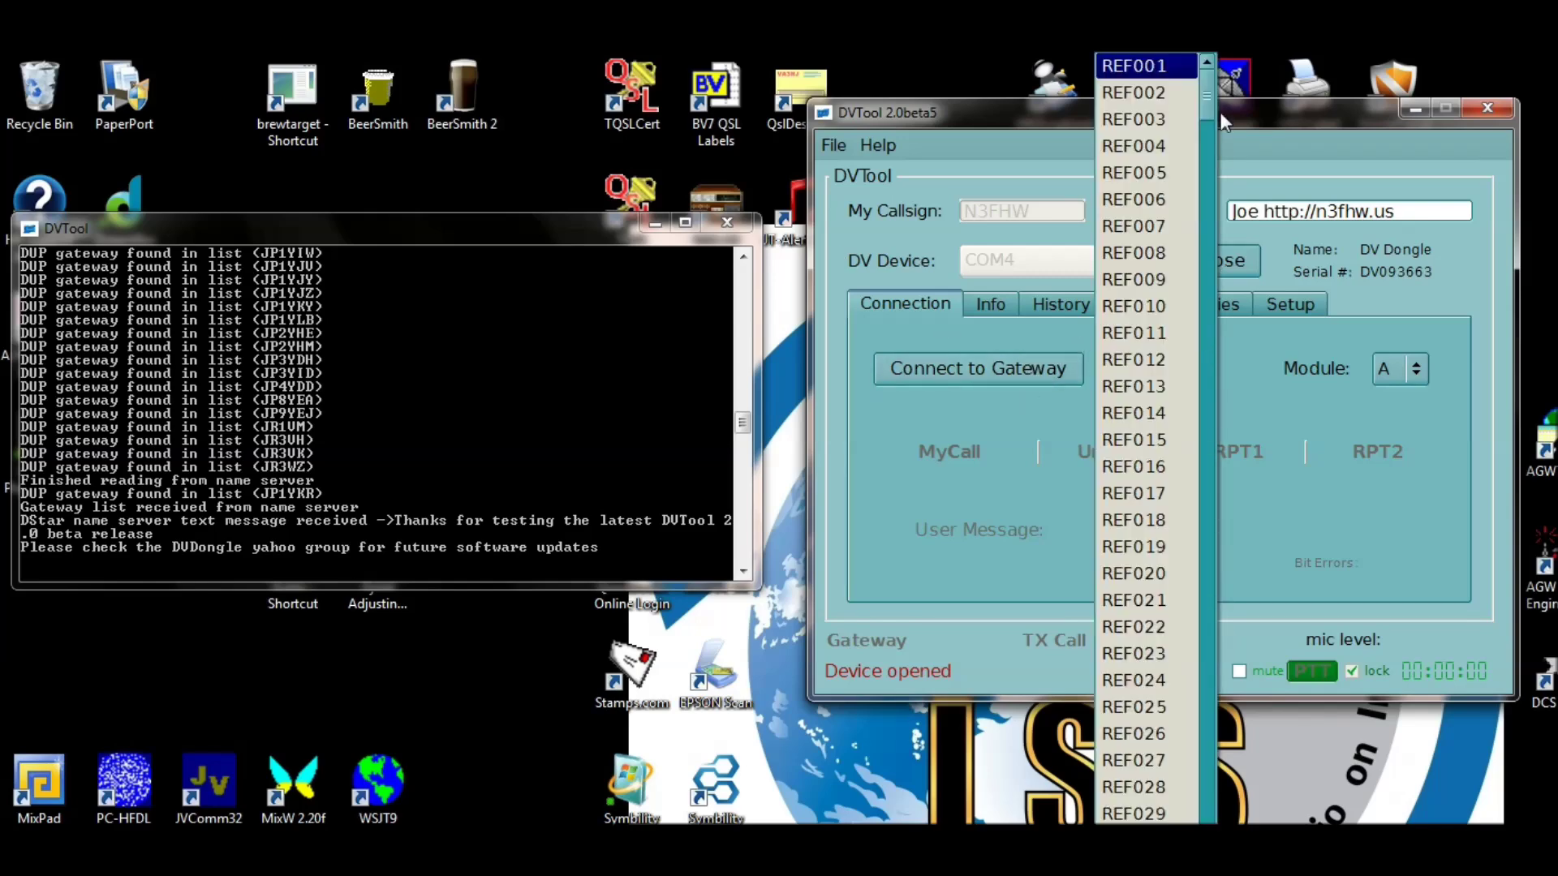
{"action": "left_click_drag", "start_coordinate": [1210, 99], "coordinate": [1239, 70]}
{"action": "left_click", "coordinate": [1170, 66]}
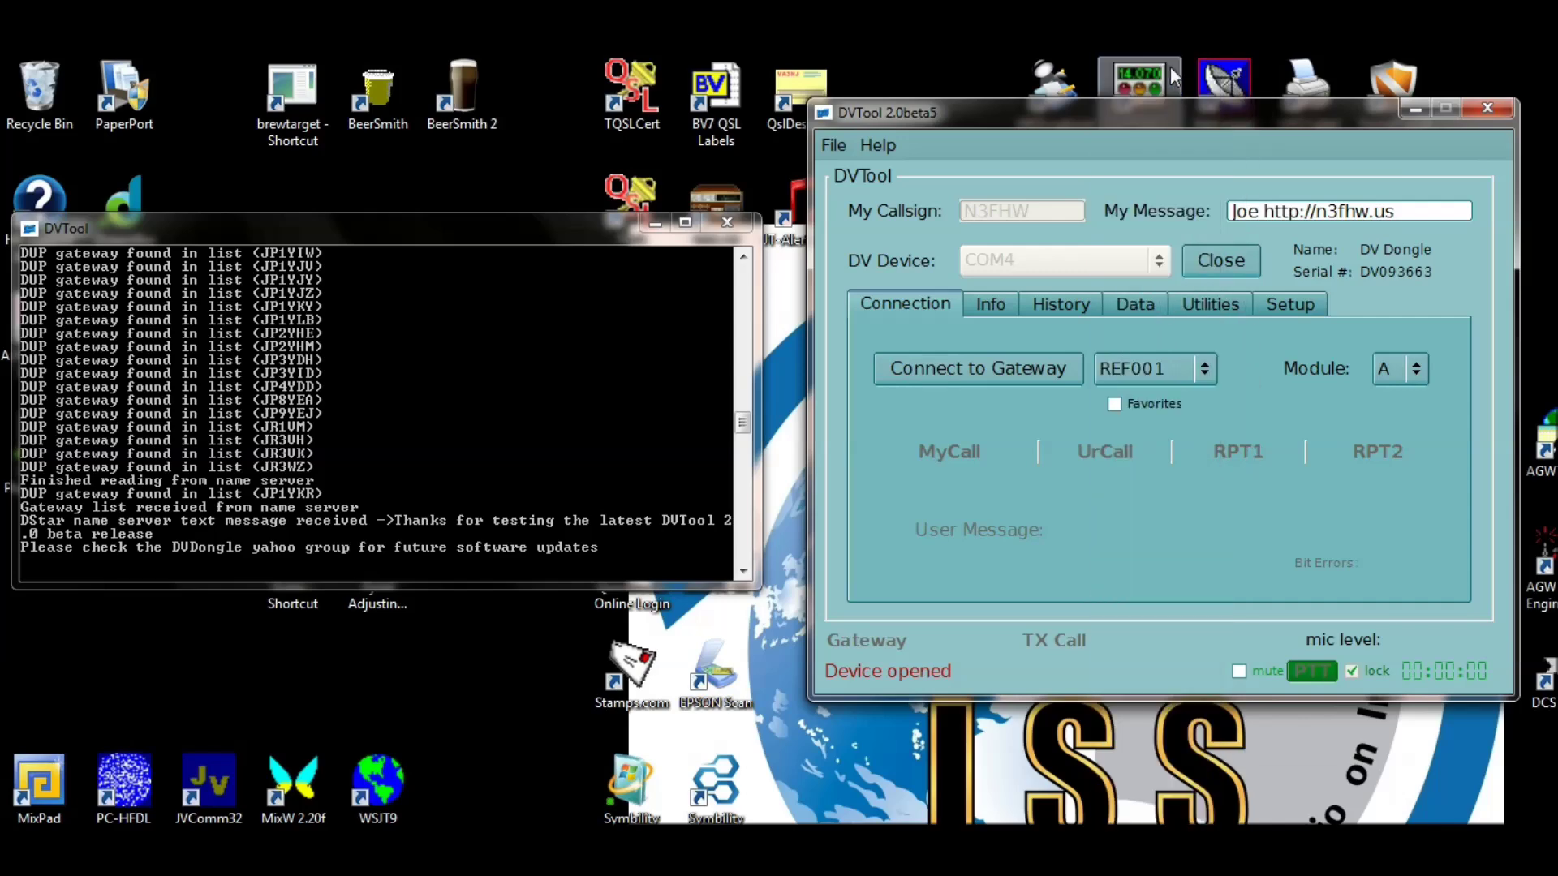
Step: Set the reflector module to C and connect to REF001
{"action": "left_click", "coordinate": [1412, 358]}
{"action": "left_click", "coordinate": [1394, 404]}
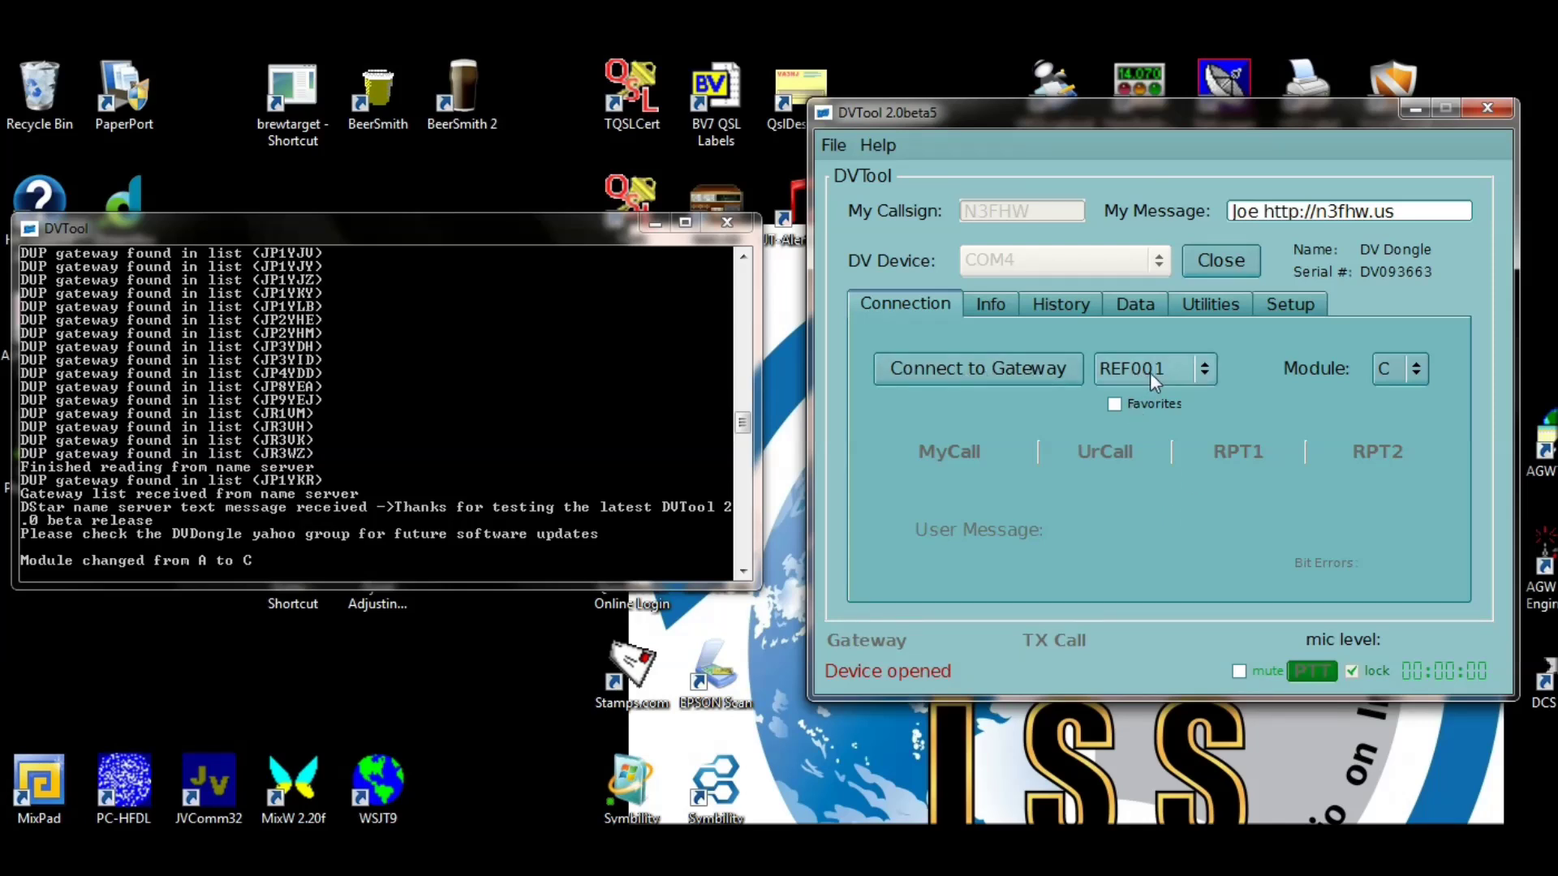
{"action": "left_click", "coordinate": [1396, 367]}
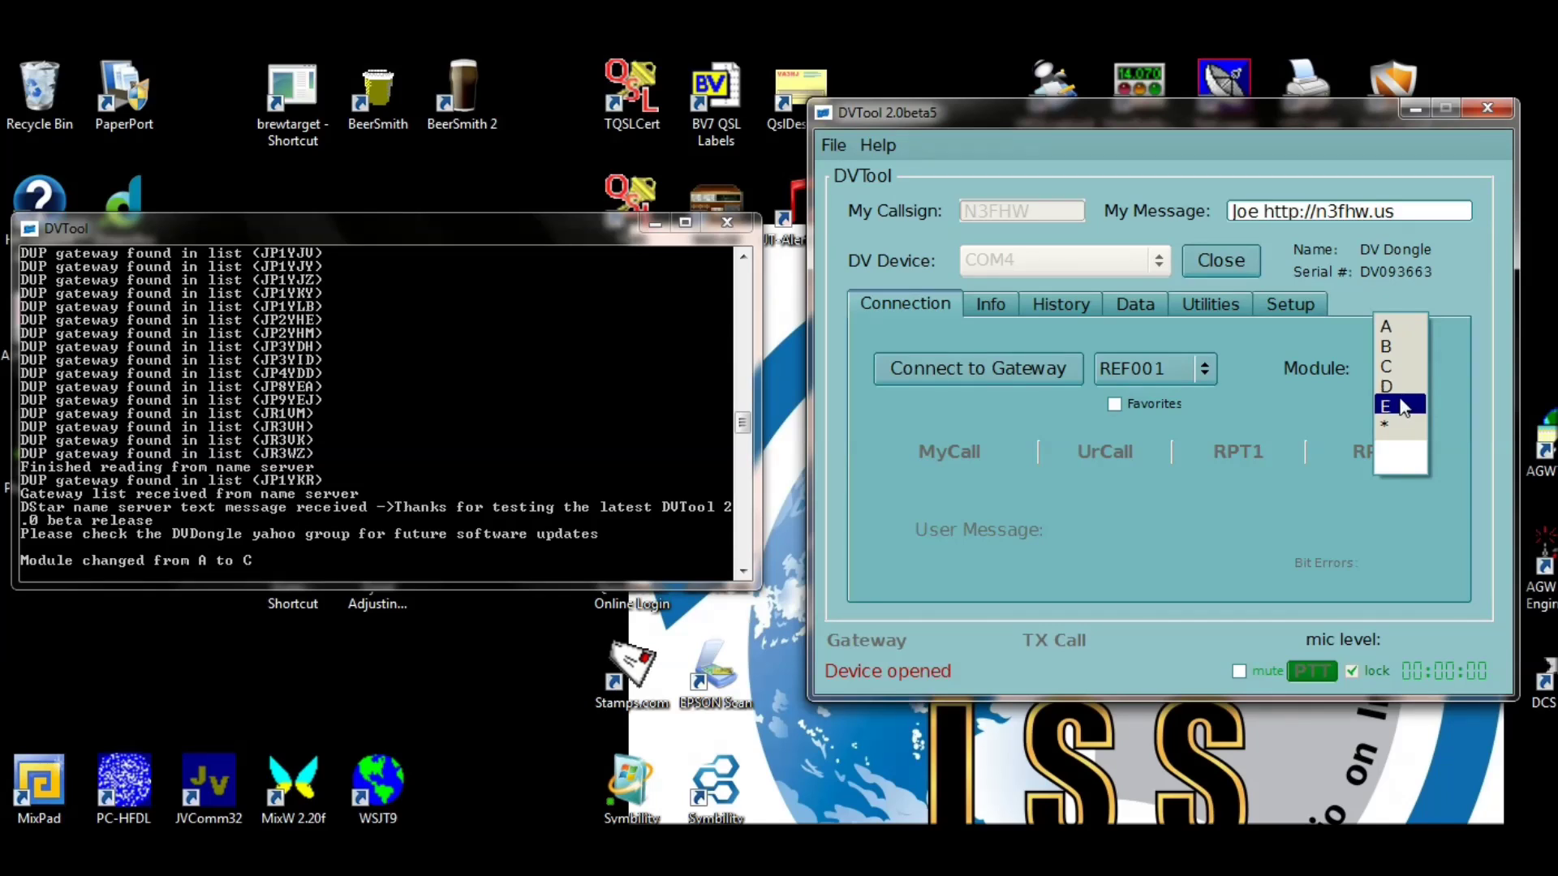
{"action": "left_click", "coordinate": [1389, 366]}
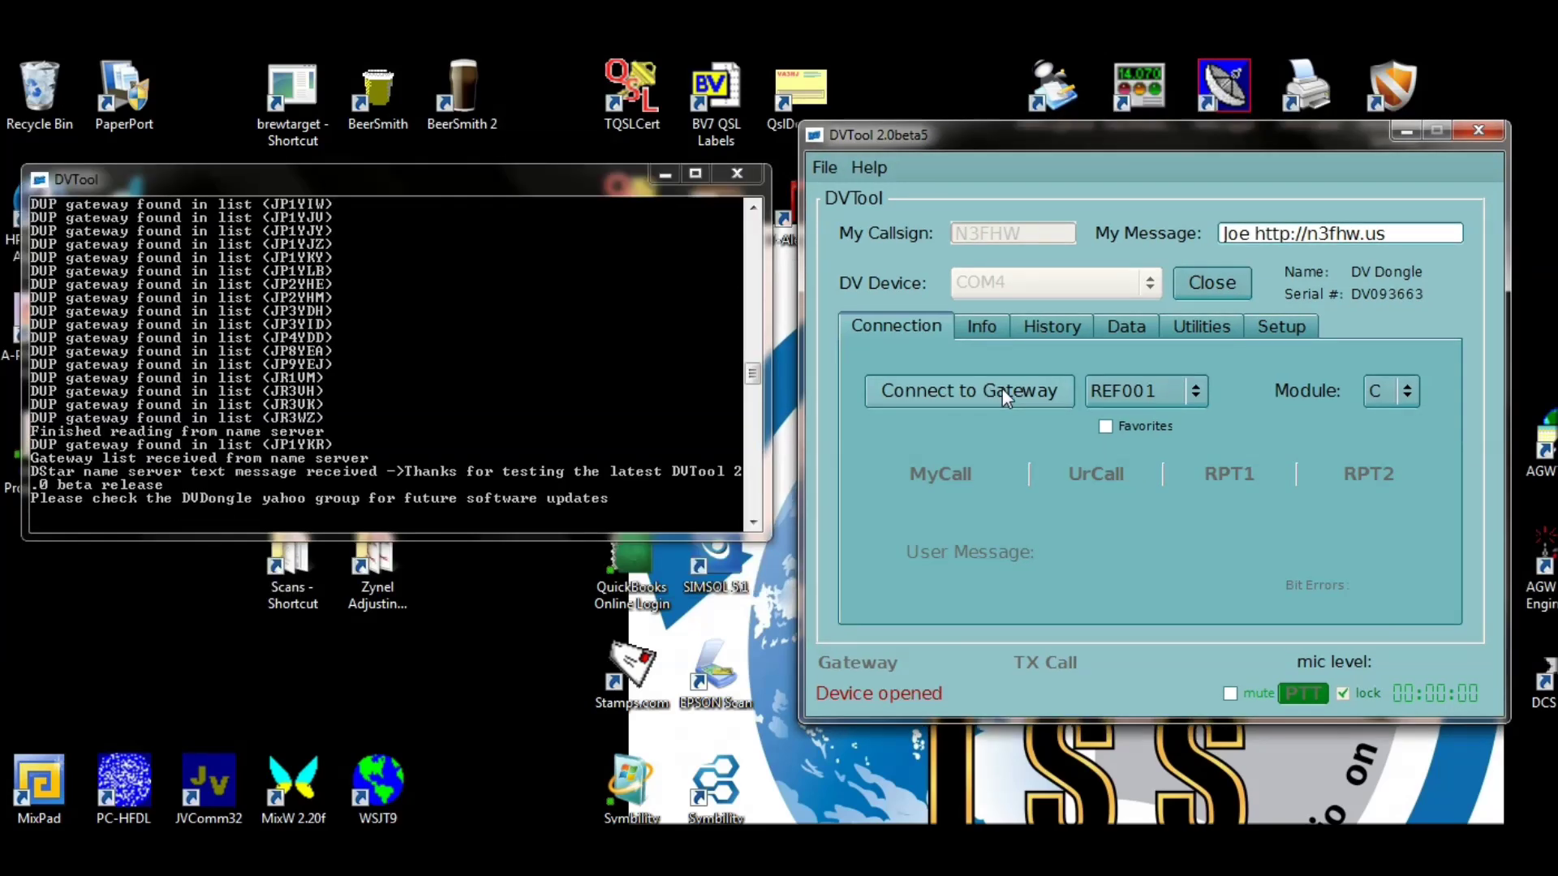
{"action": "left_click", "coordinate": [1001, 388]}
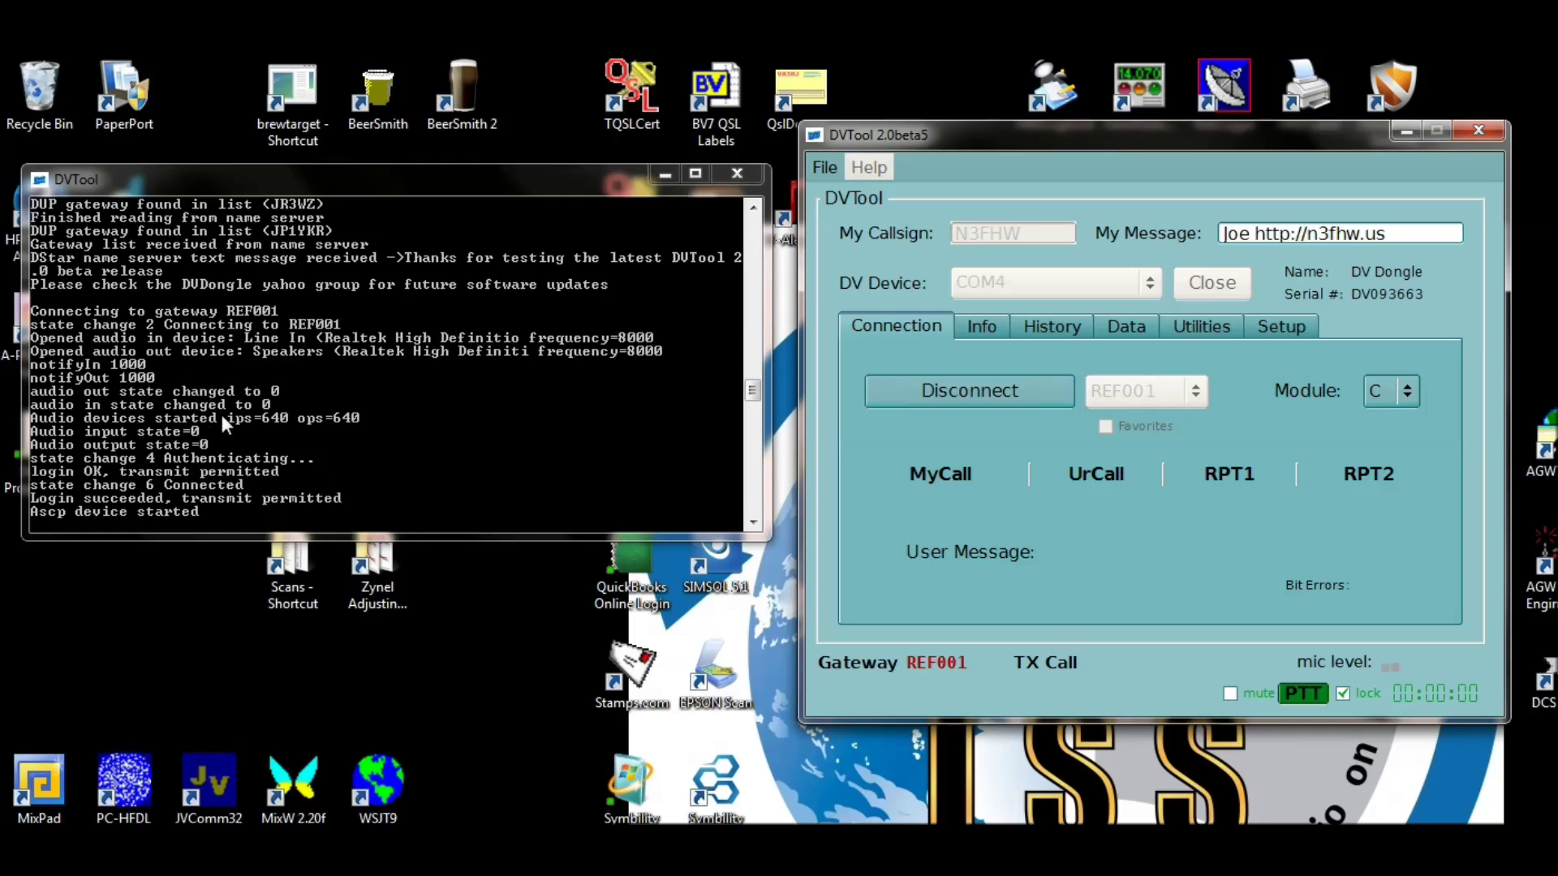
Step: Switch to the Info page, where the version, repeater, dongle and last-heard lists are still empty
{"action": "left_click", "coordinate": [976, 327]}
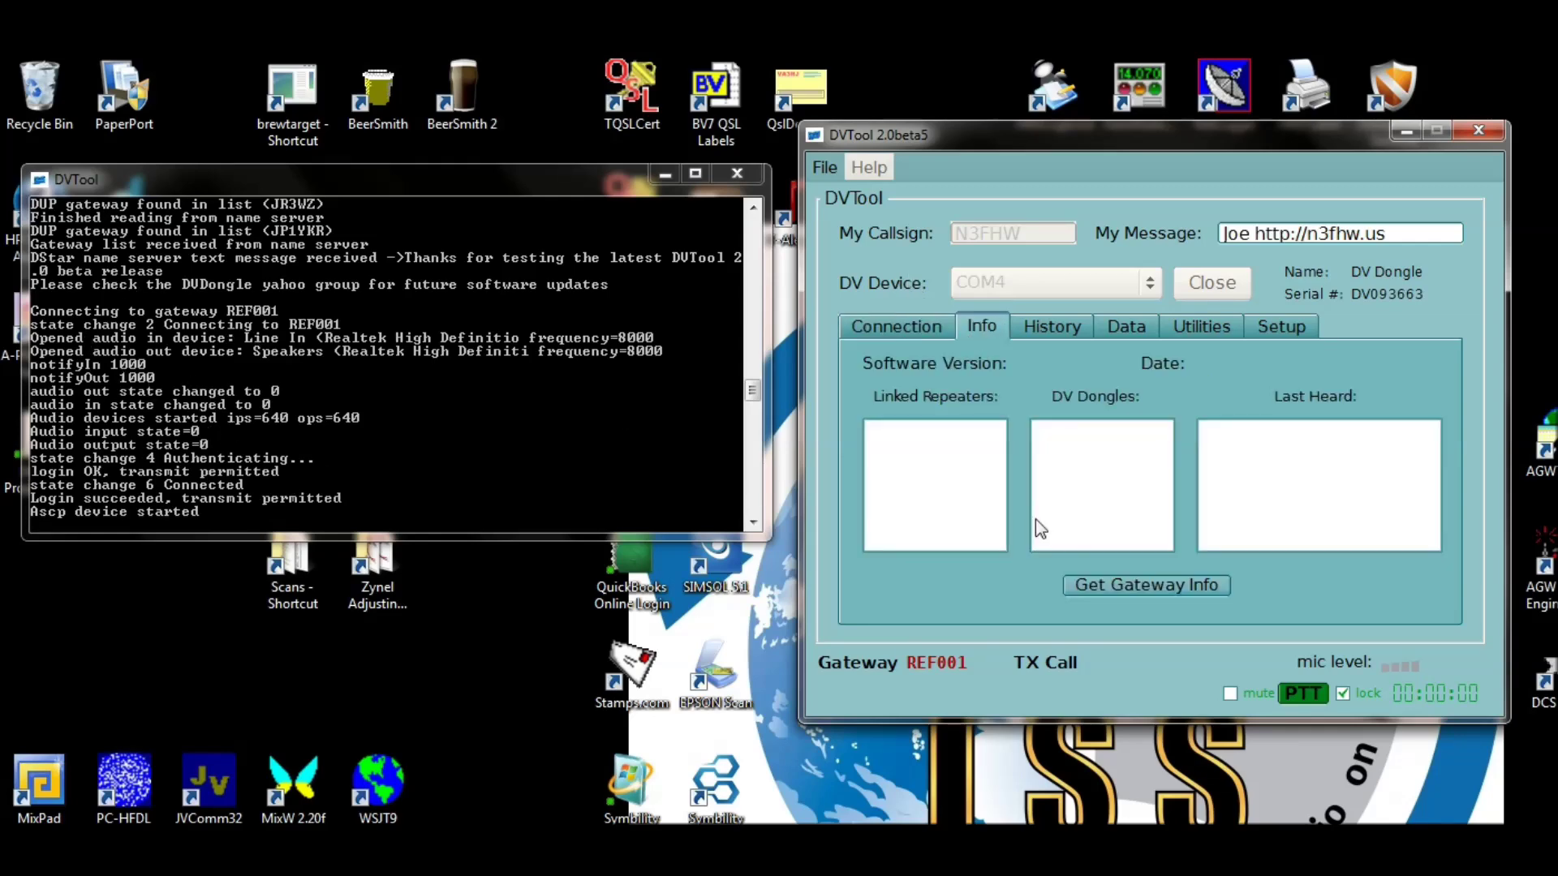
Step: Fetch REF001's info (software 1.27, linked repeaters, last heard), then check History and Data
{"action": "left_click", "coordinate": [1143, 586]}
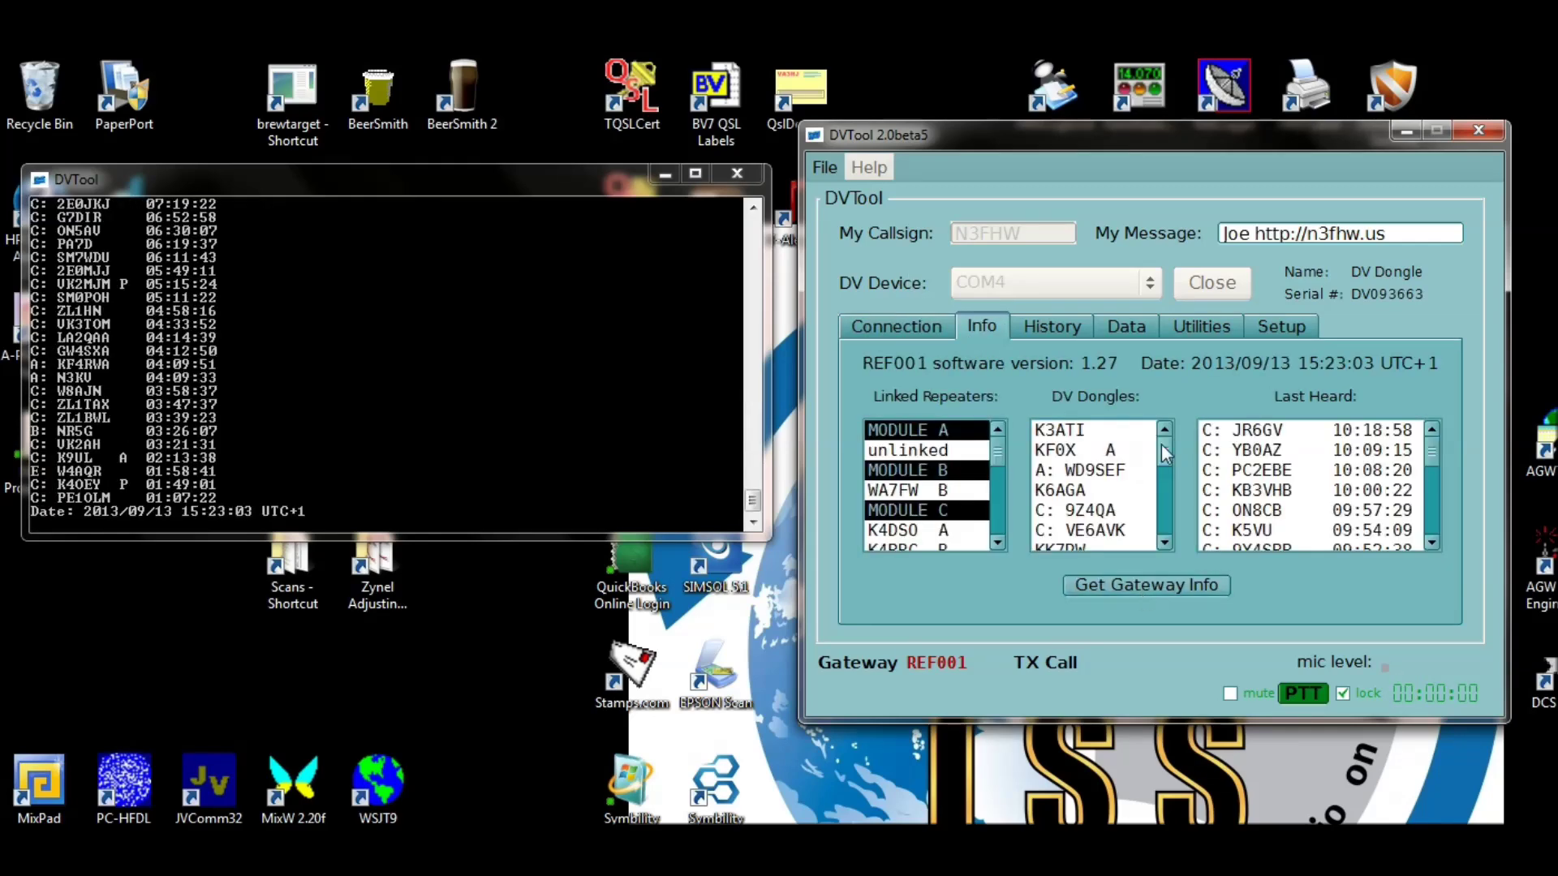
{"action": "mouse_move", "coordinate": [1163, 445]}
{"action": "left_mouse_down"}
{"action": "mouse_move", "coordinate": [1165, 523]}
{"action": "mouse_move", "coordinate": [1165, 446]}
{"action": "left_mouse_up"}
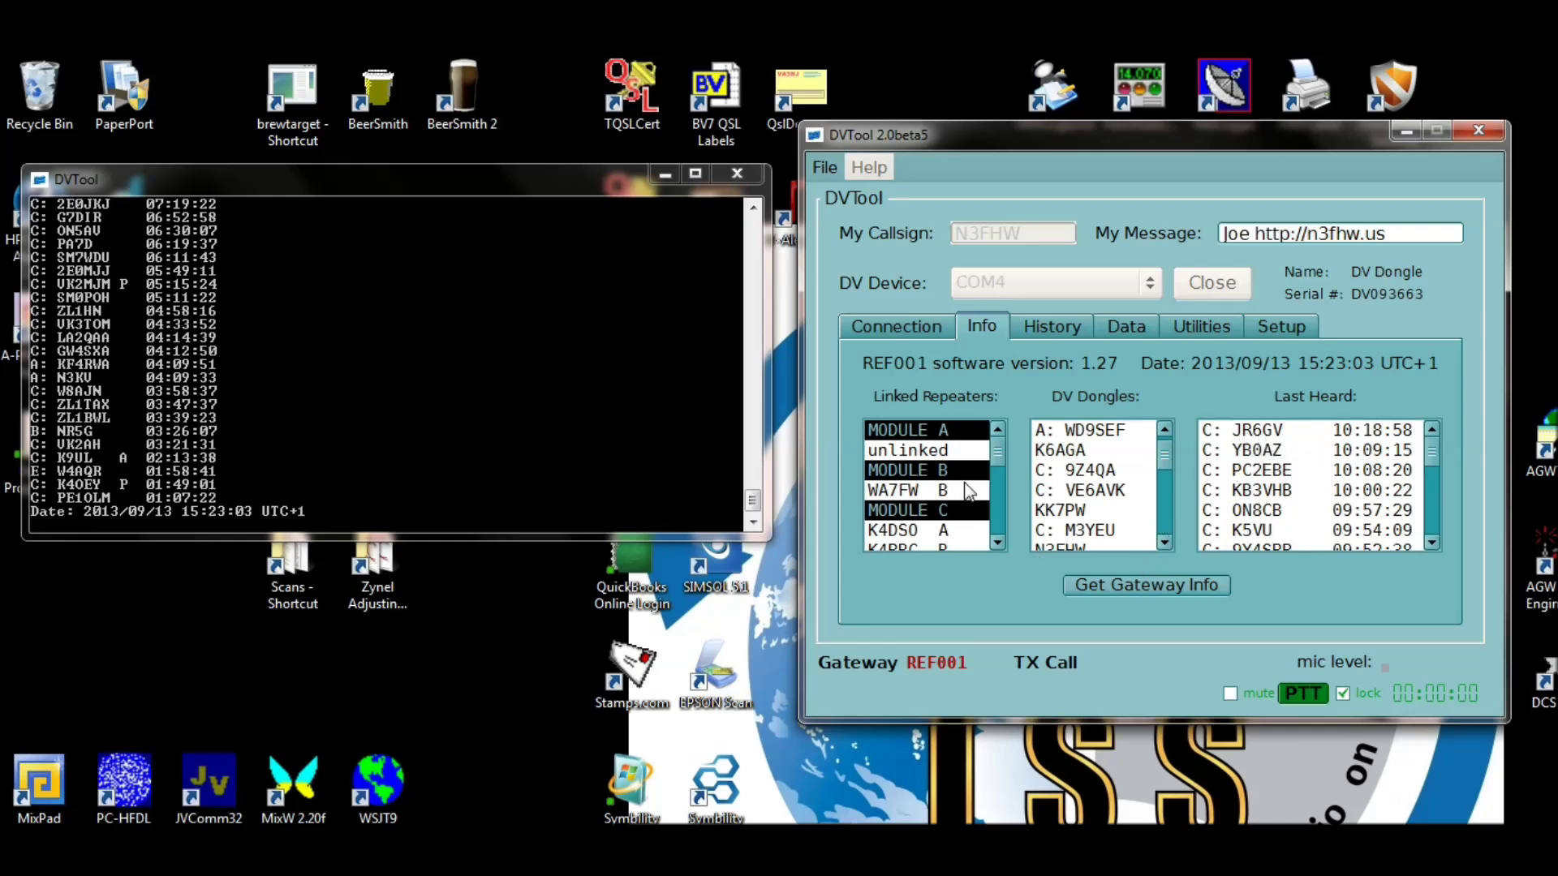
{"action": "mouse_move", "coordinate": [996, 454]}
{"action": "left_mouse_down"}
{"action": "mouse_move", "coordinate": [1001, 520]}
{"action": "mouse_move", "coordinate": [1006, 465]}
{"action": "left_mouse_up"}
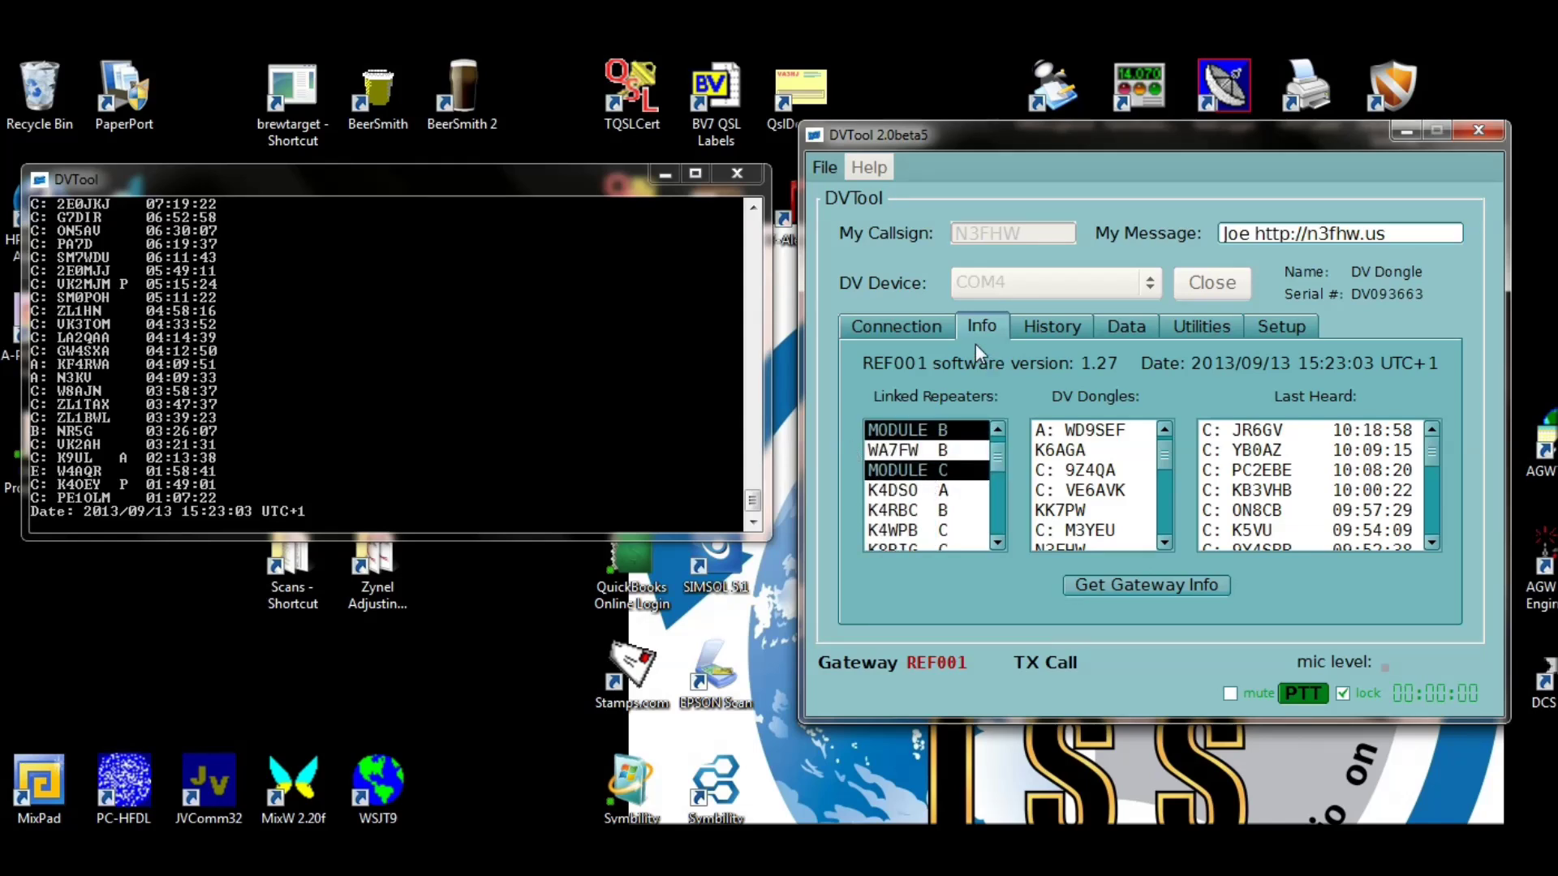
{"action": "left_click", "coordinate": [1044, 329]}
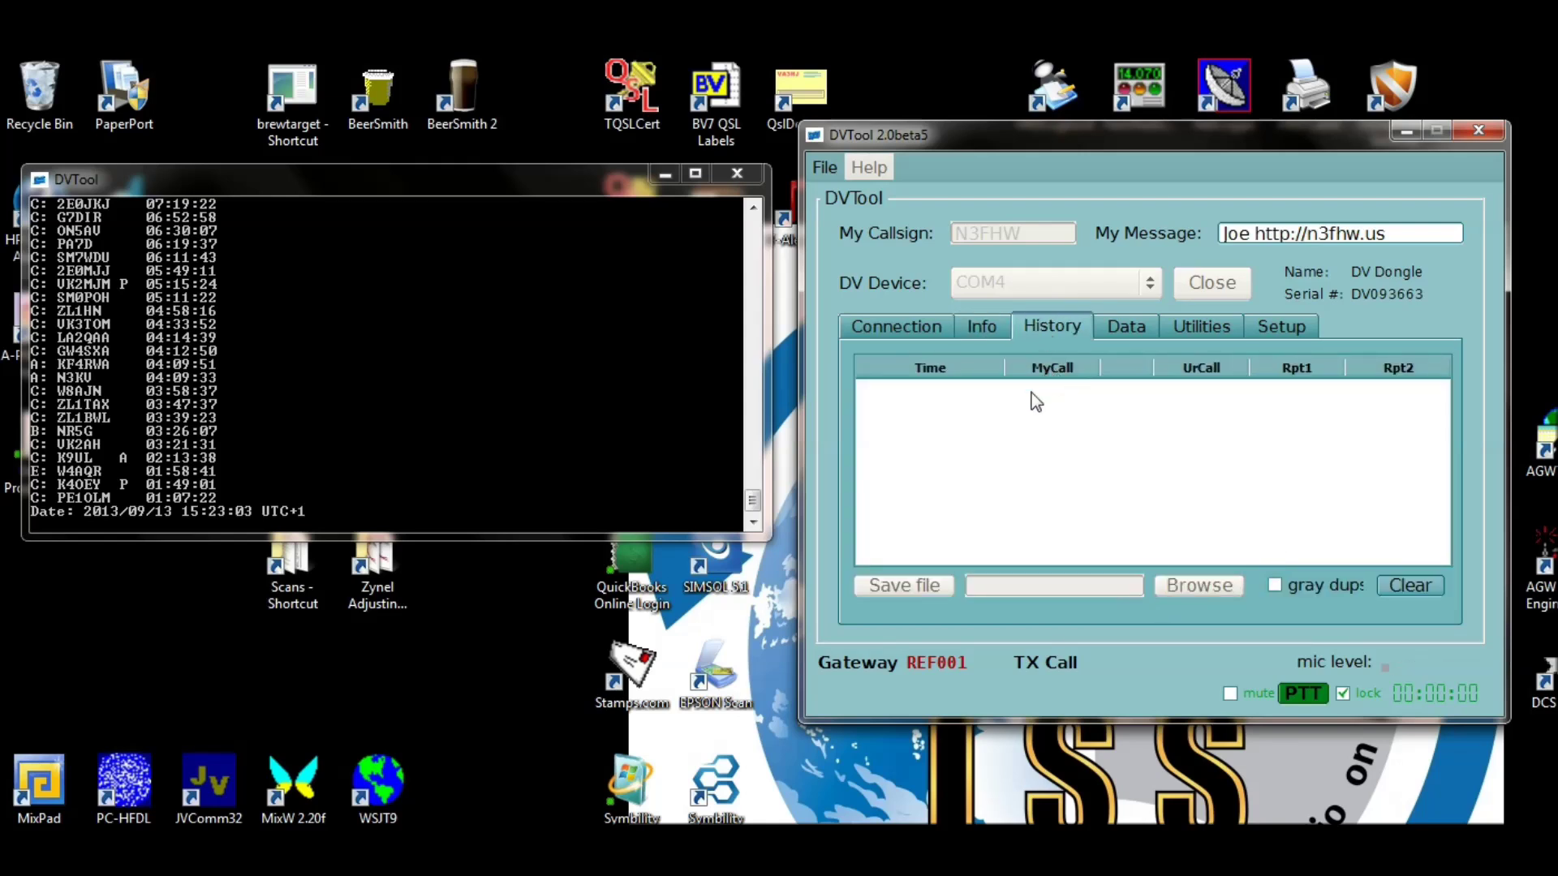
{"action": "left_click", "coordinate": [1119, 324]}
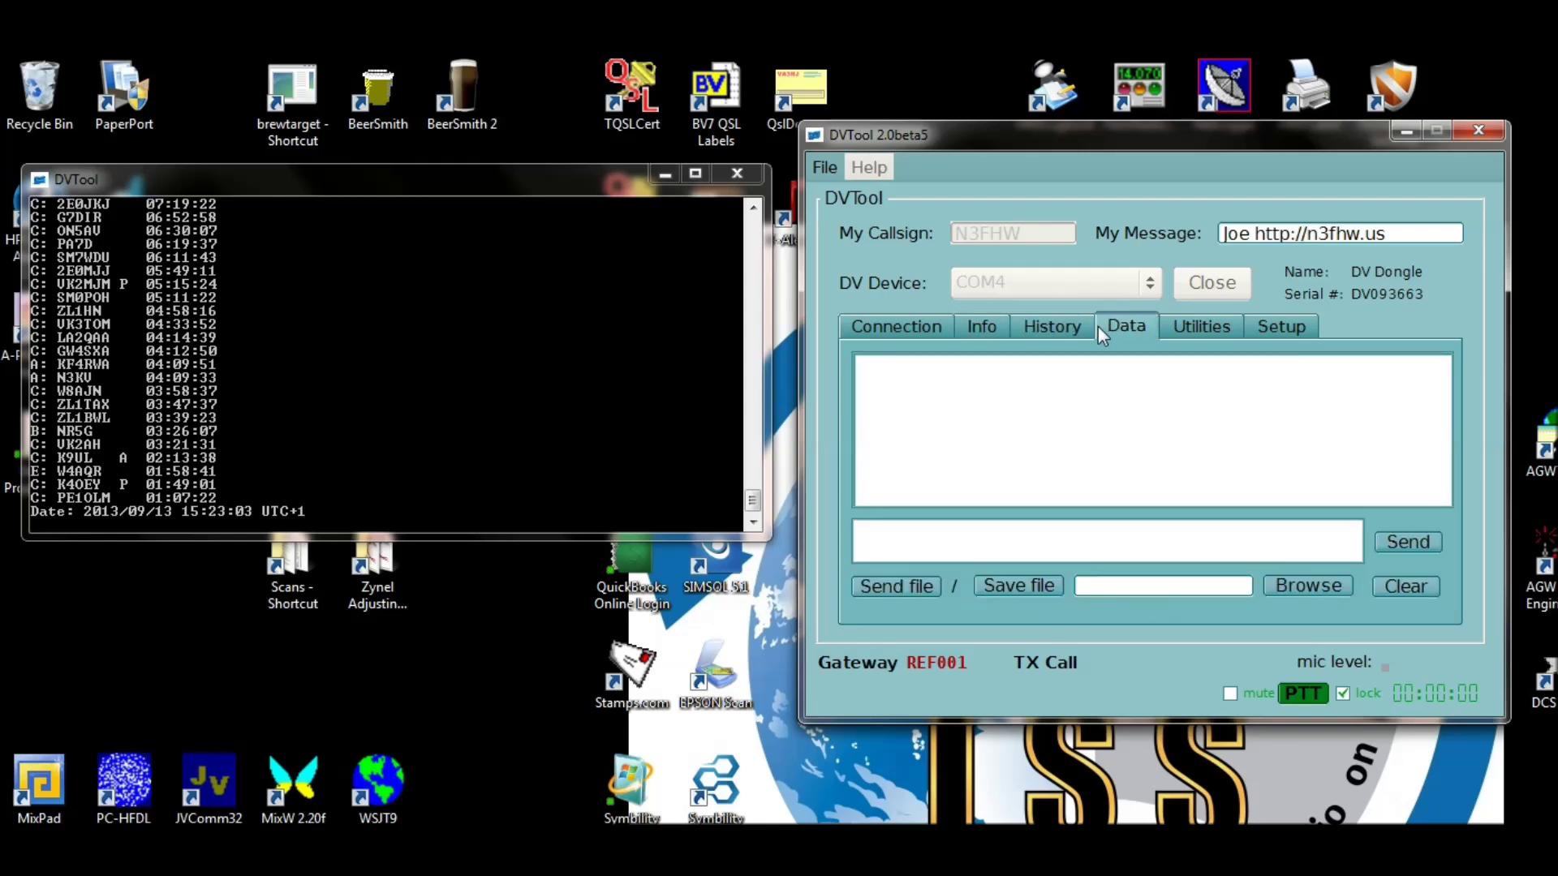
Step: Look over Utilities, return to the Connection page and start transmitting on REF001 module C
{"action": "left_click", "coordinate": [1184, 326]}
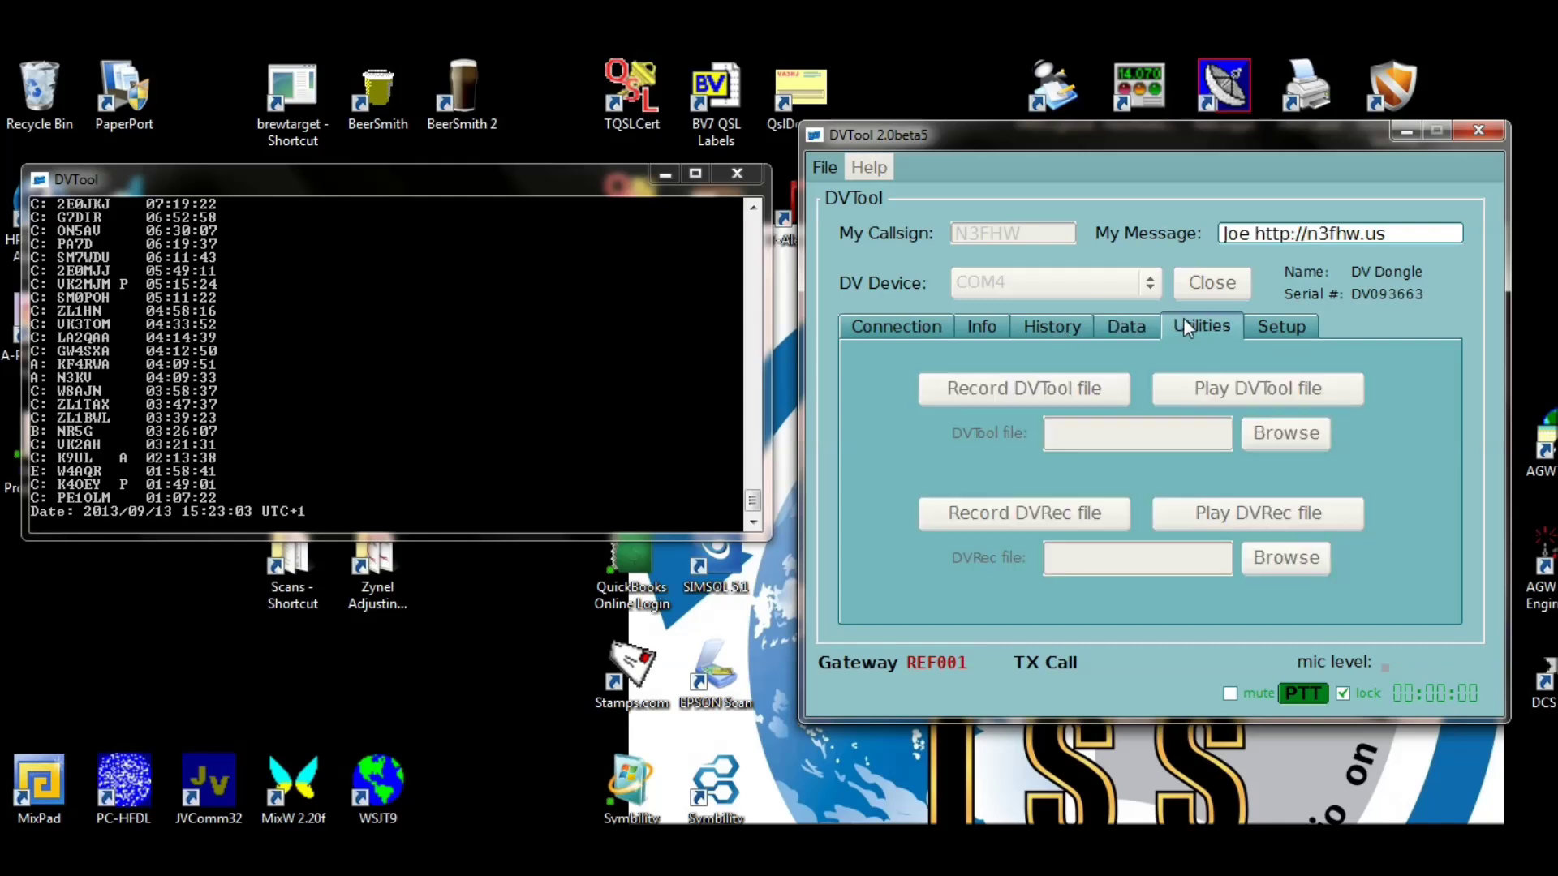
{"action": "left_click", "coordinate": [884, 324]}
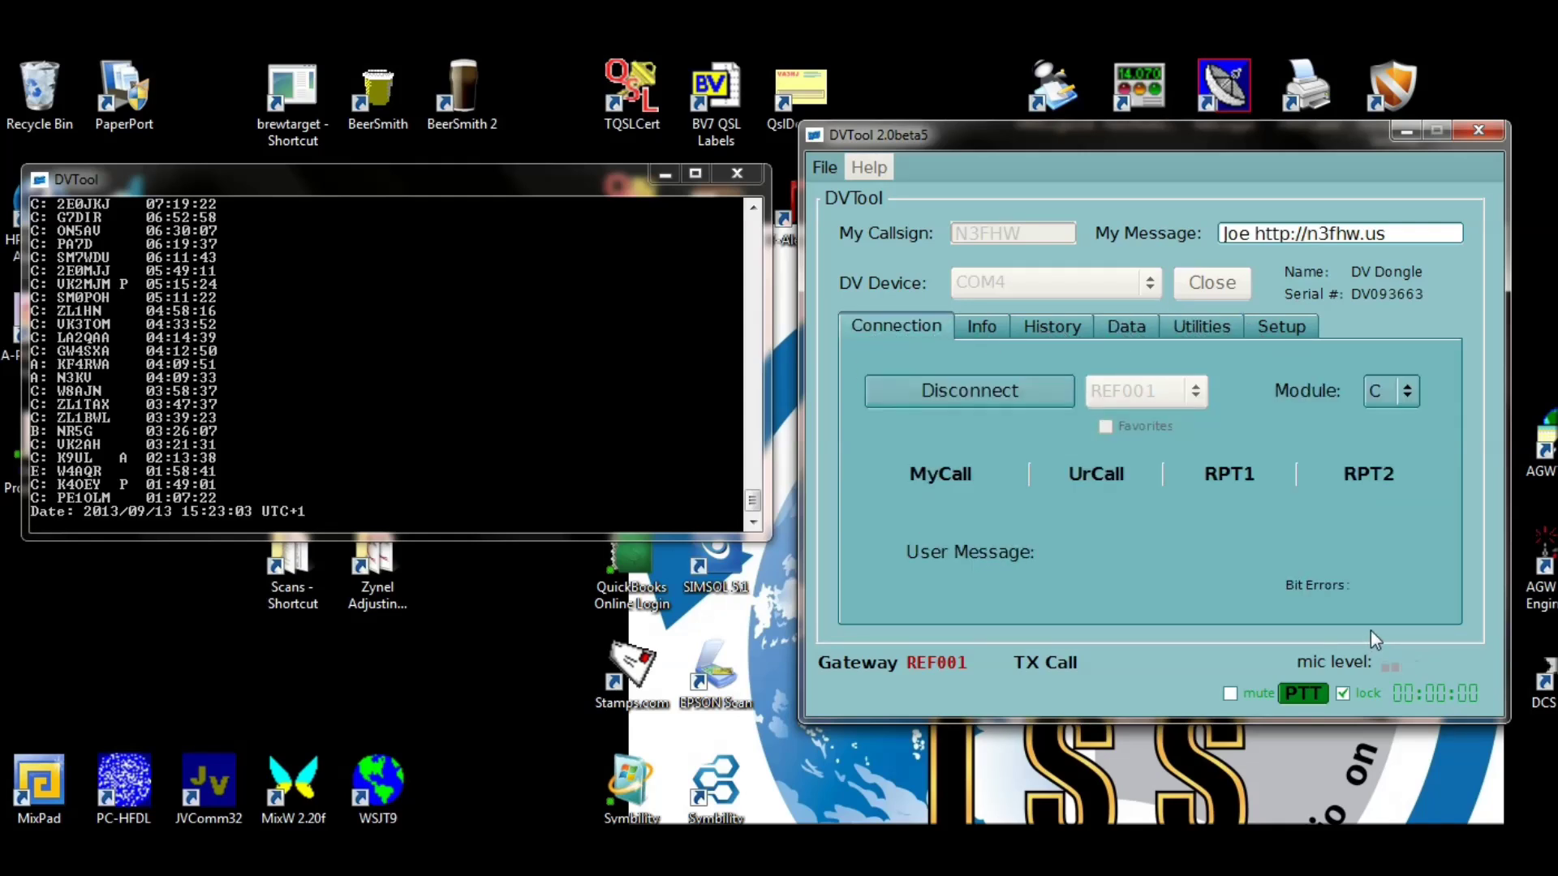
{"action": "left_click", "coordinate": [1304, 694]}
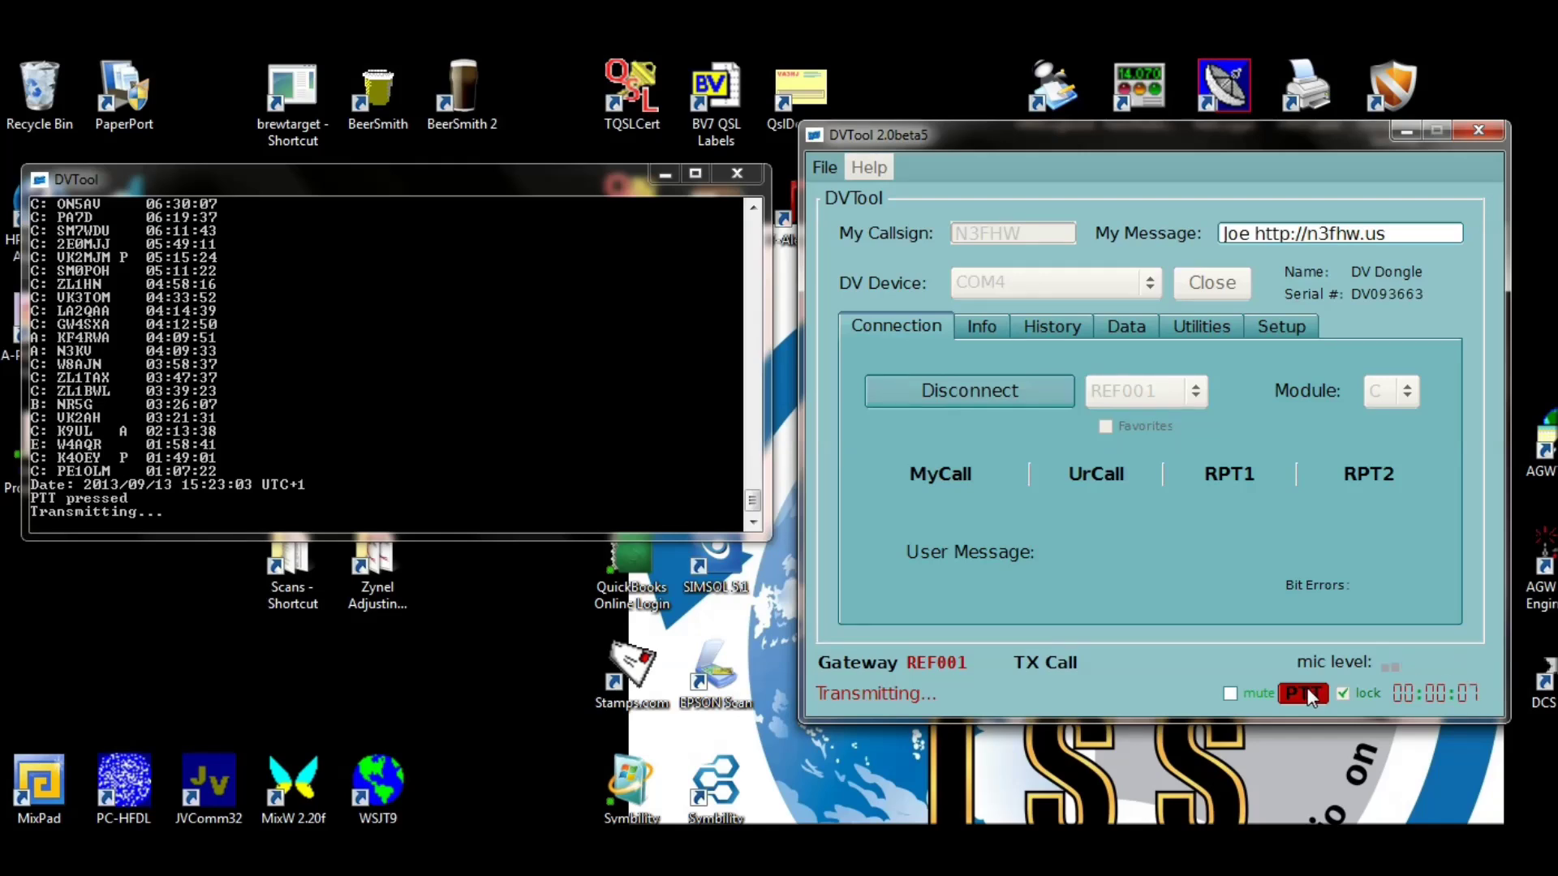
Step: End the 9-second transmission, with 486 packets confirmed received
{"action": "left_click", "coordinate": [1307, 689]}
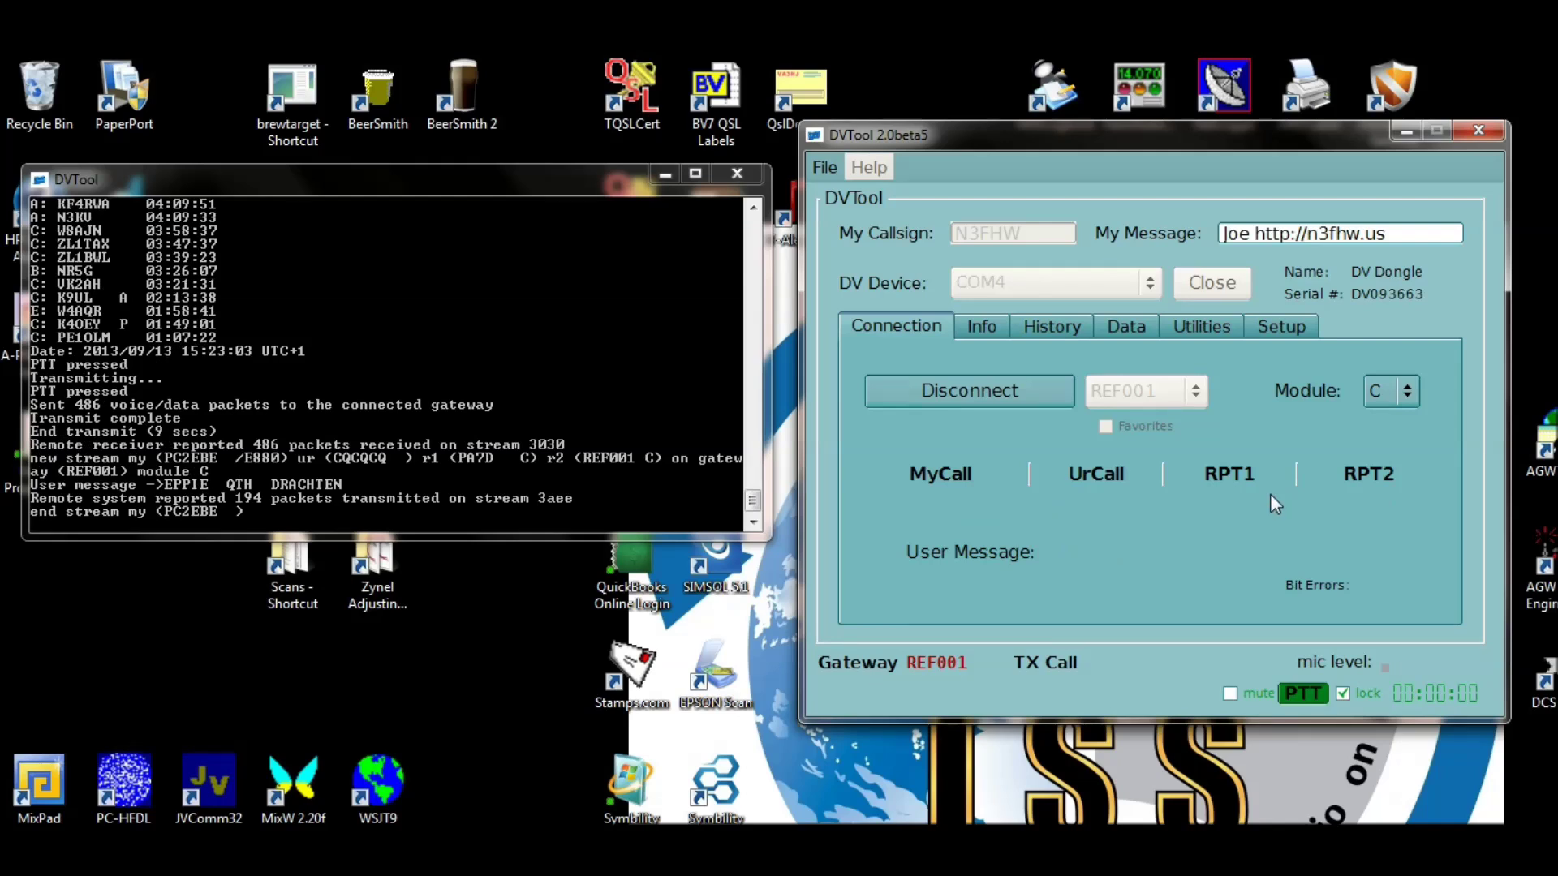
Step: Transmit for about 17 seconds on REF001, then start another transmission after the reply
{"action": "left_click", "coordinate": [1303, 690]}
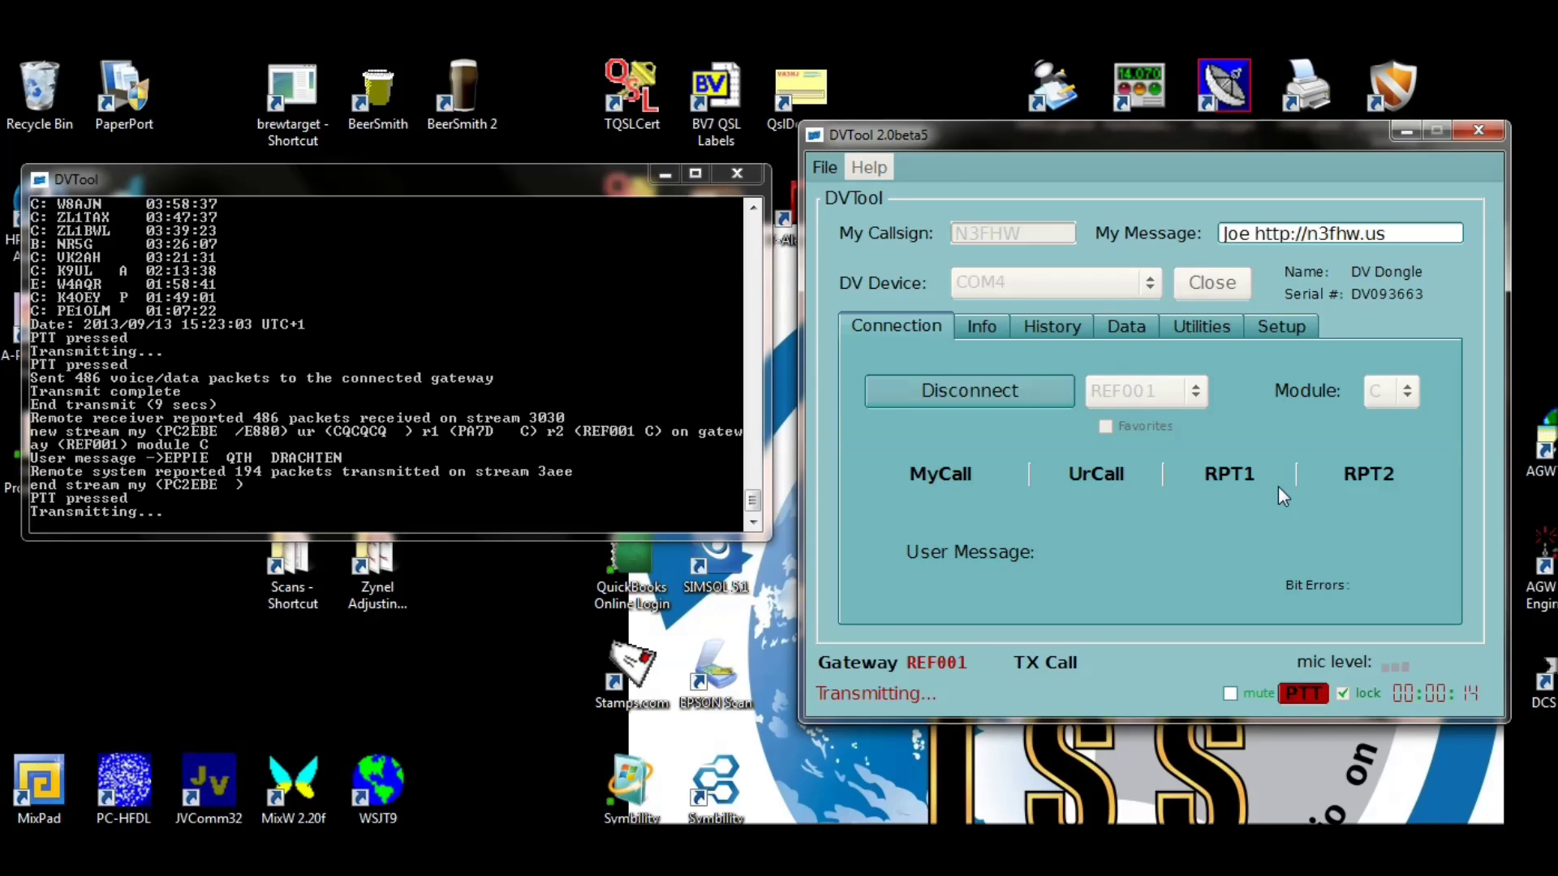
{"action": "left_click", "coordinate": [1296, 695]}
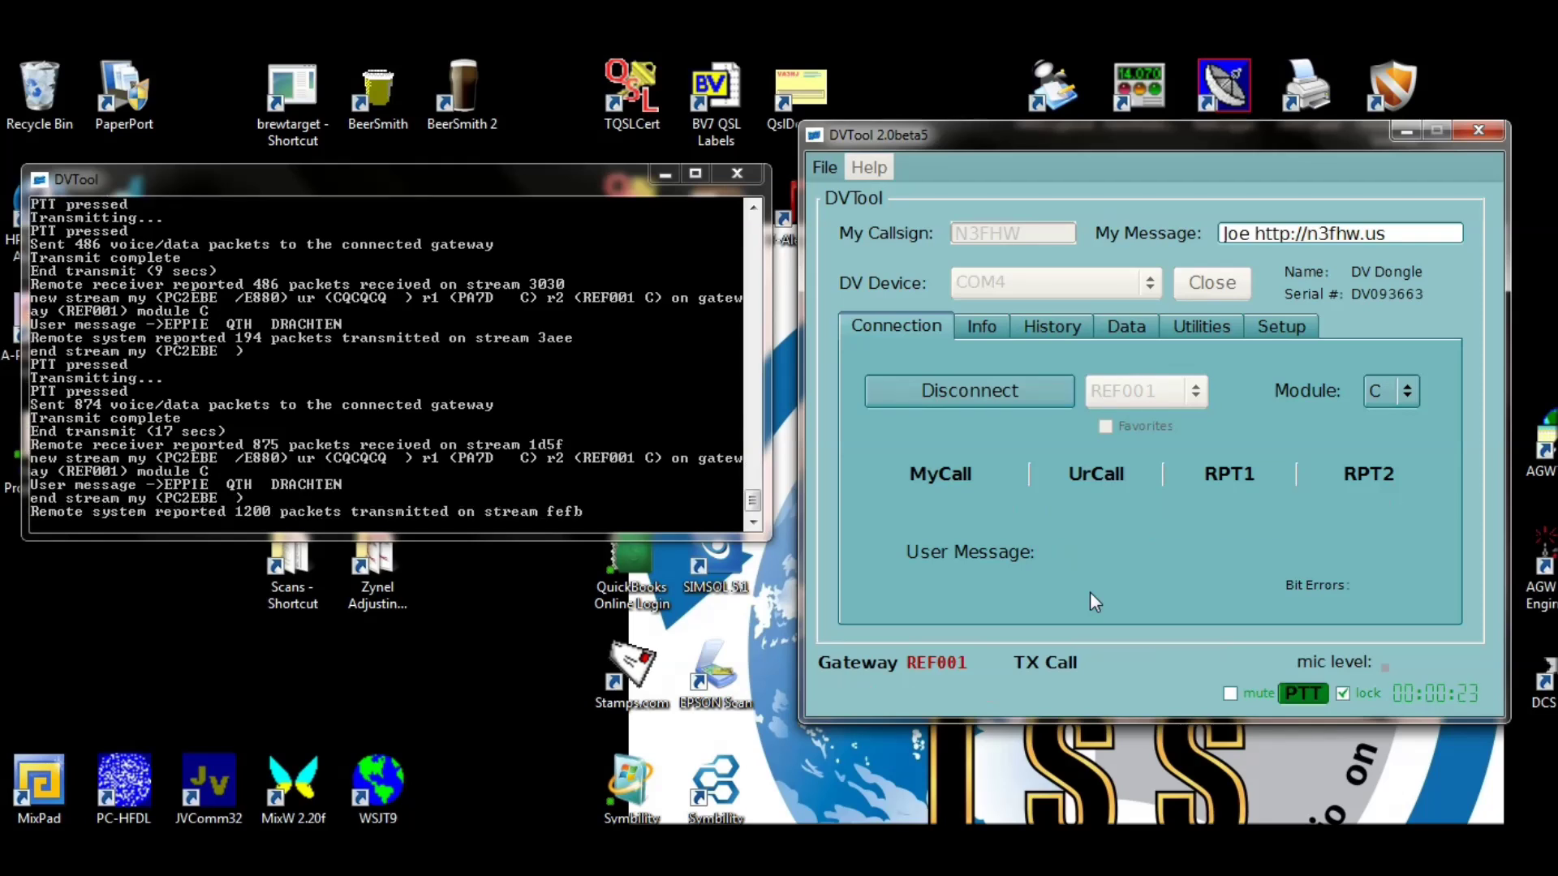
{"action": "left_click", "coordinate": [1302, 695]}
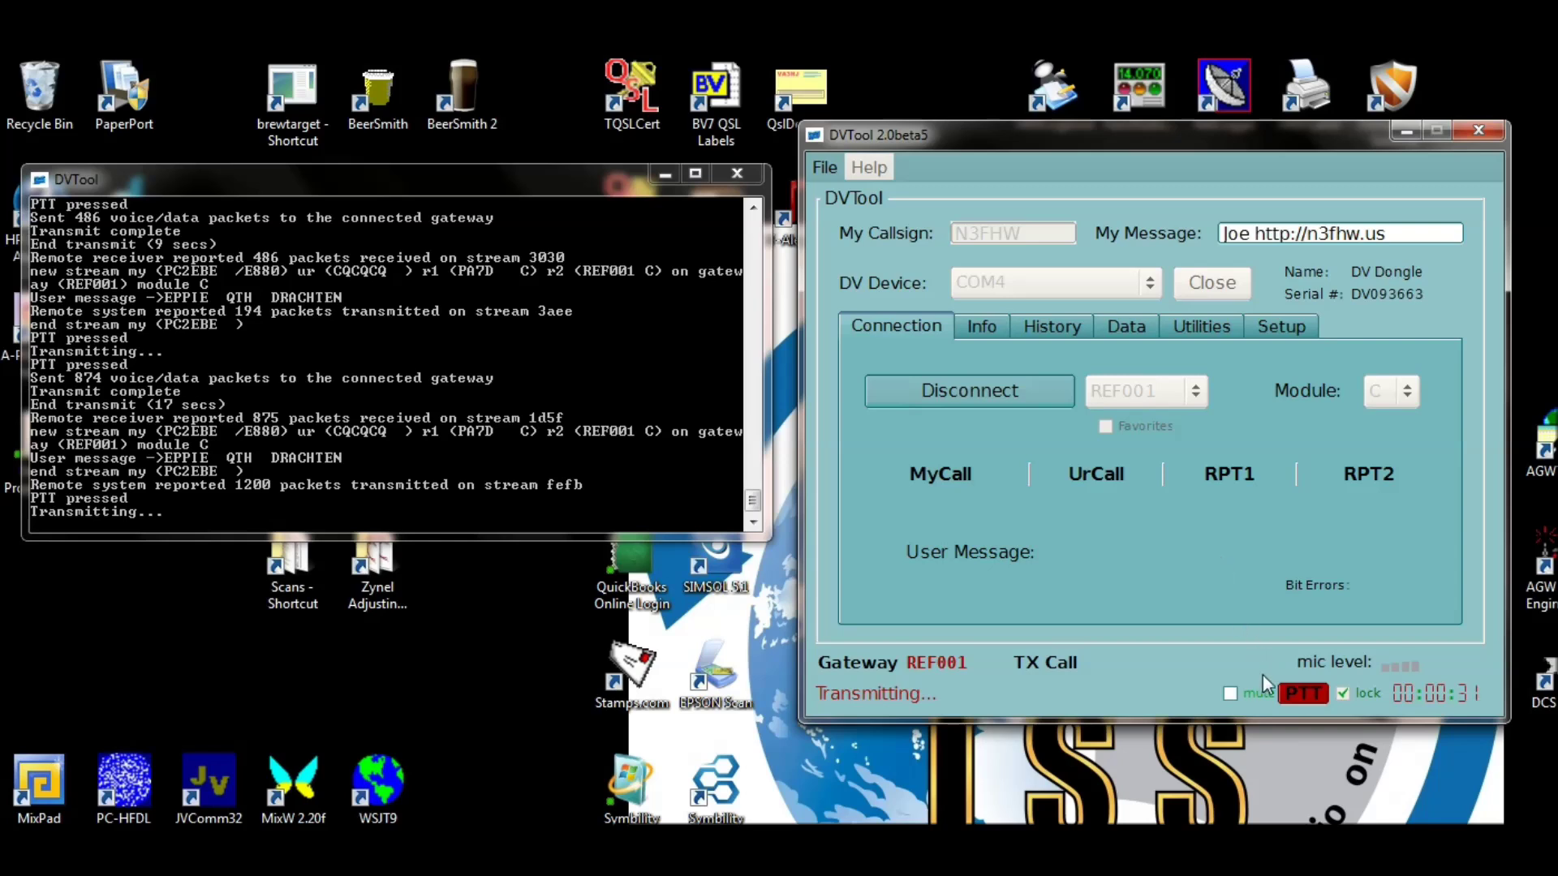
Step: Stop the 35-second transmission and let the other station's 3883-packet reply finish
{"action": "left_click", "coordinate": [1300, 694]}
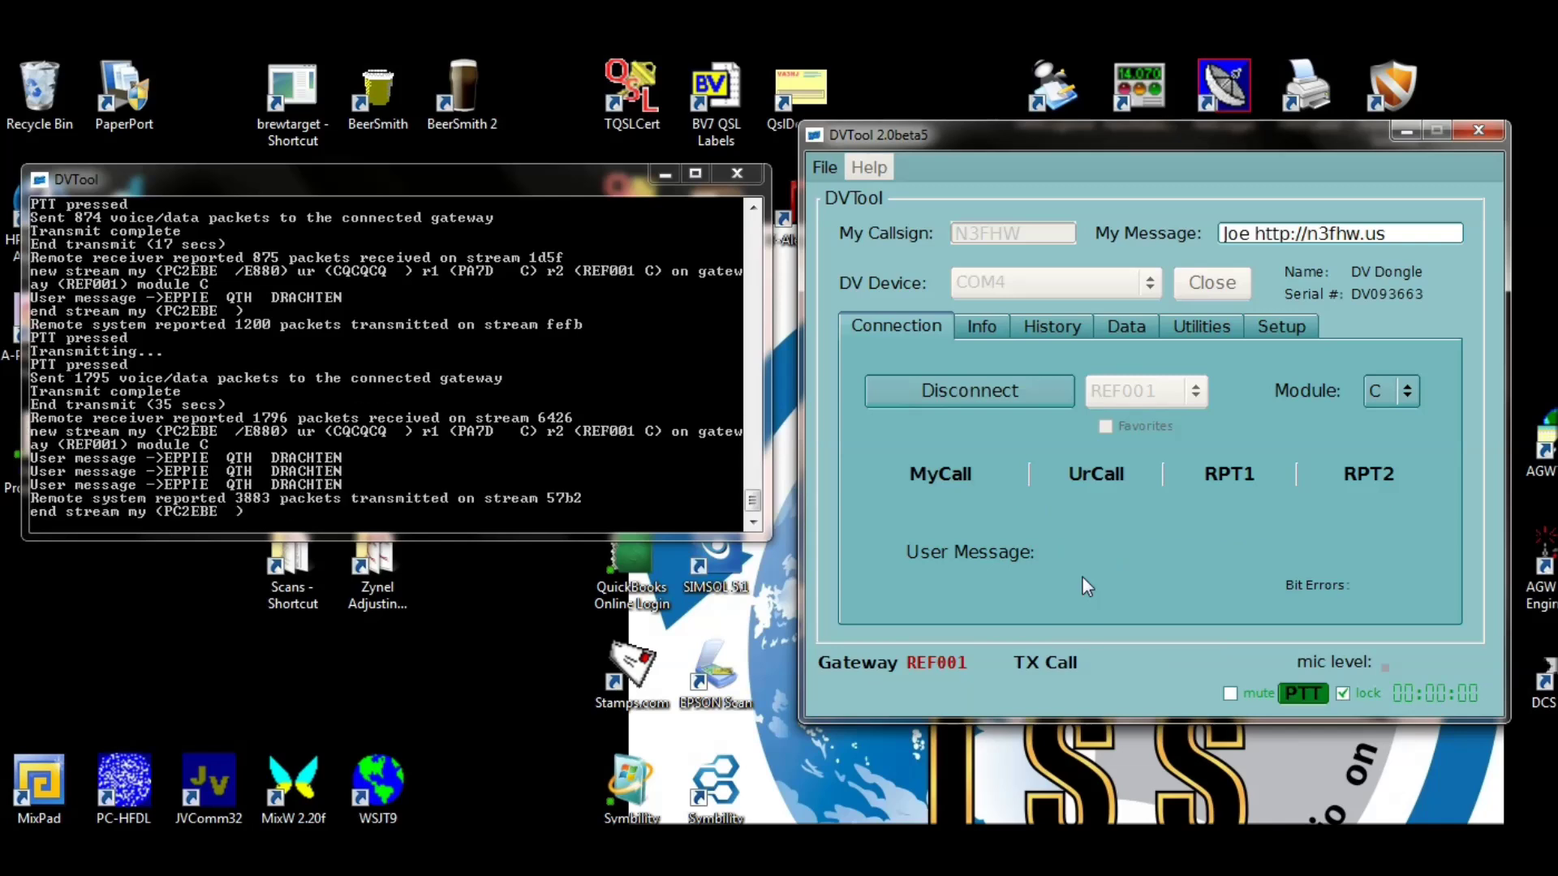
Step: Key PTT to start a new reply transmission on REF001 module C
{"action": "left_click", "coordinate": [1299, 694]}
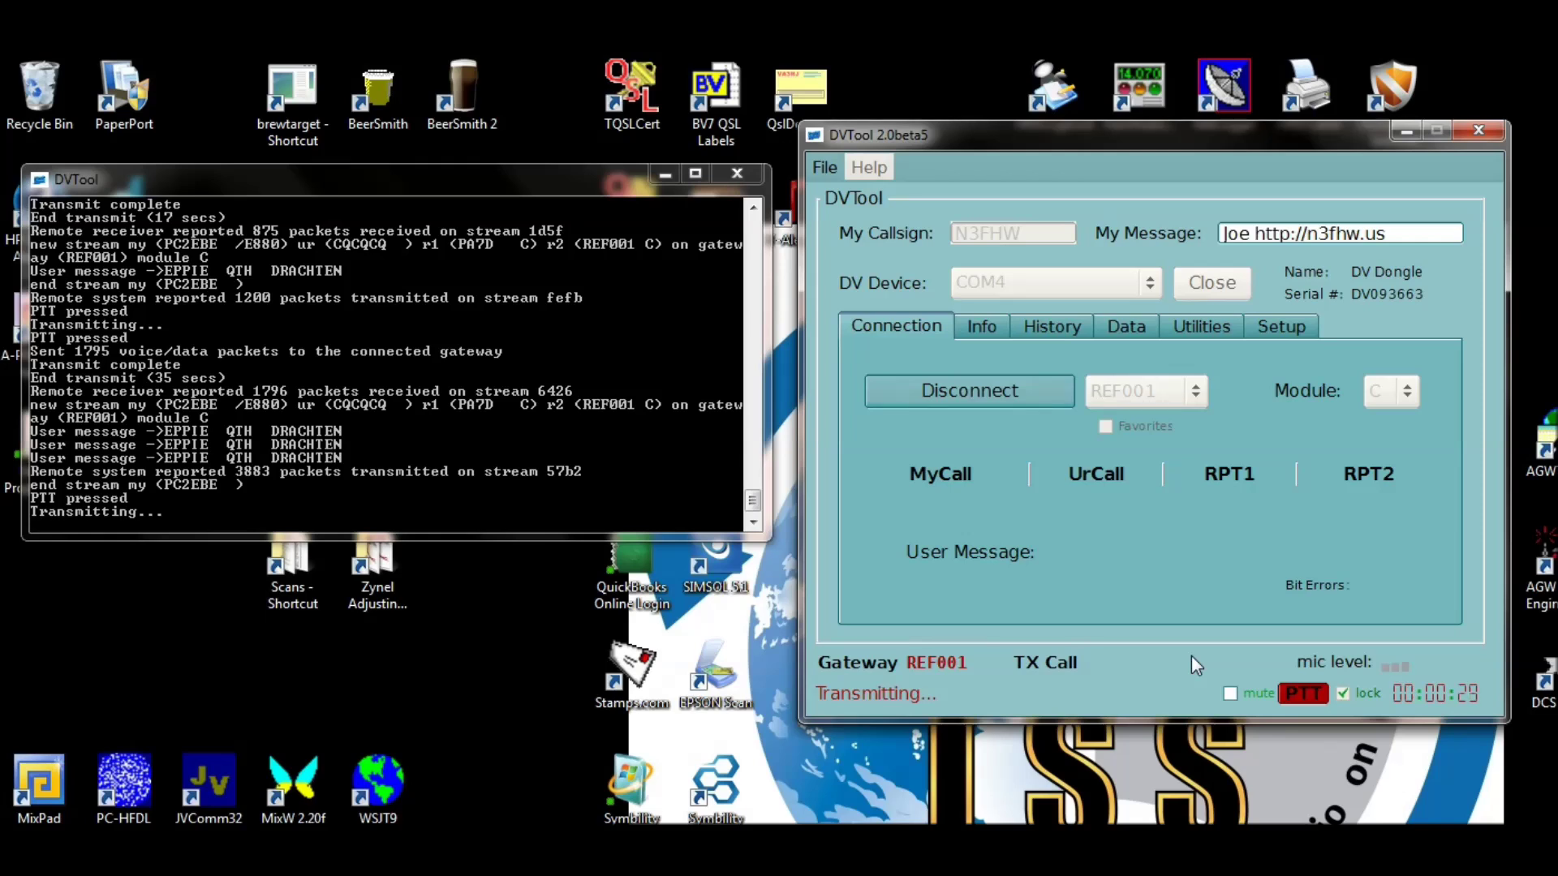
Step: Stop the 33-second transmission (1711 packets) and hear the CQCQCQ reply via REF001 C
{"action": "left_click", "coordinate": [1303, 690]}
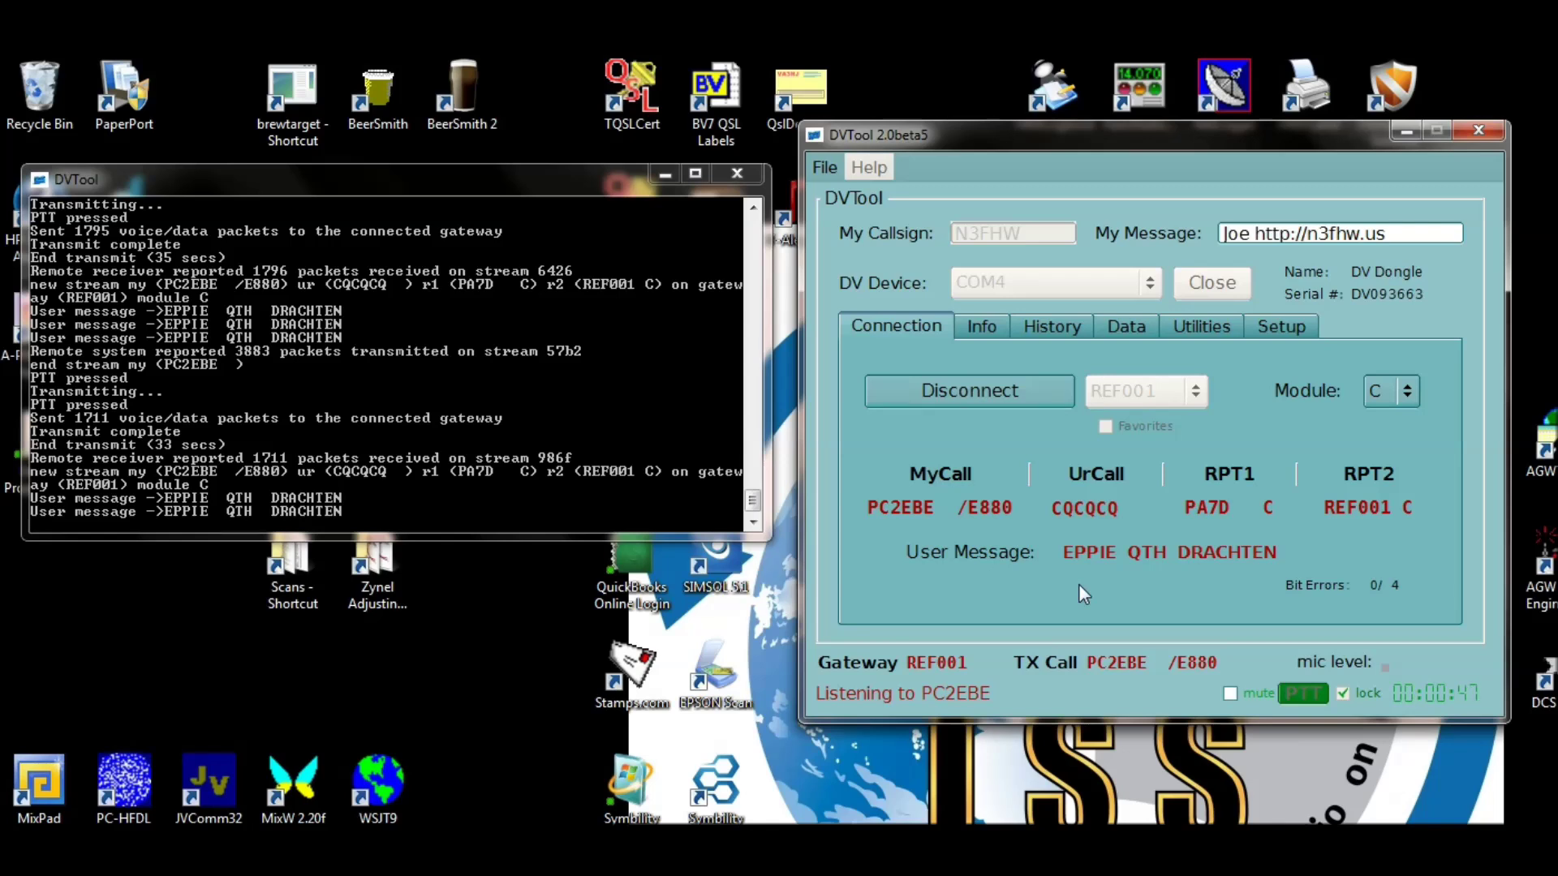
Step: Transmit an 11-second closing message to wrap up the CQ contact
{"action": "left_click", "coordinate": [1307, 693]}
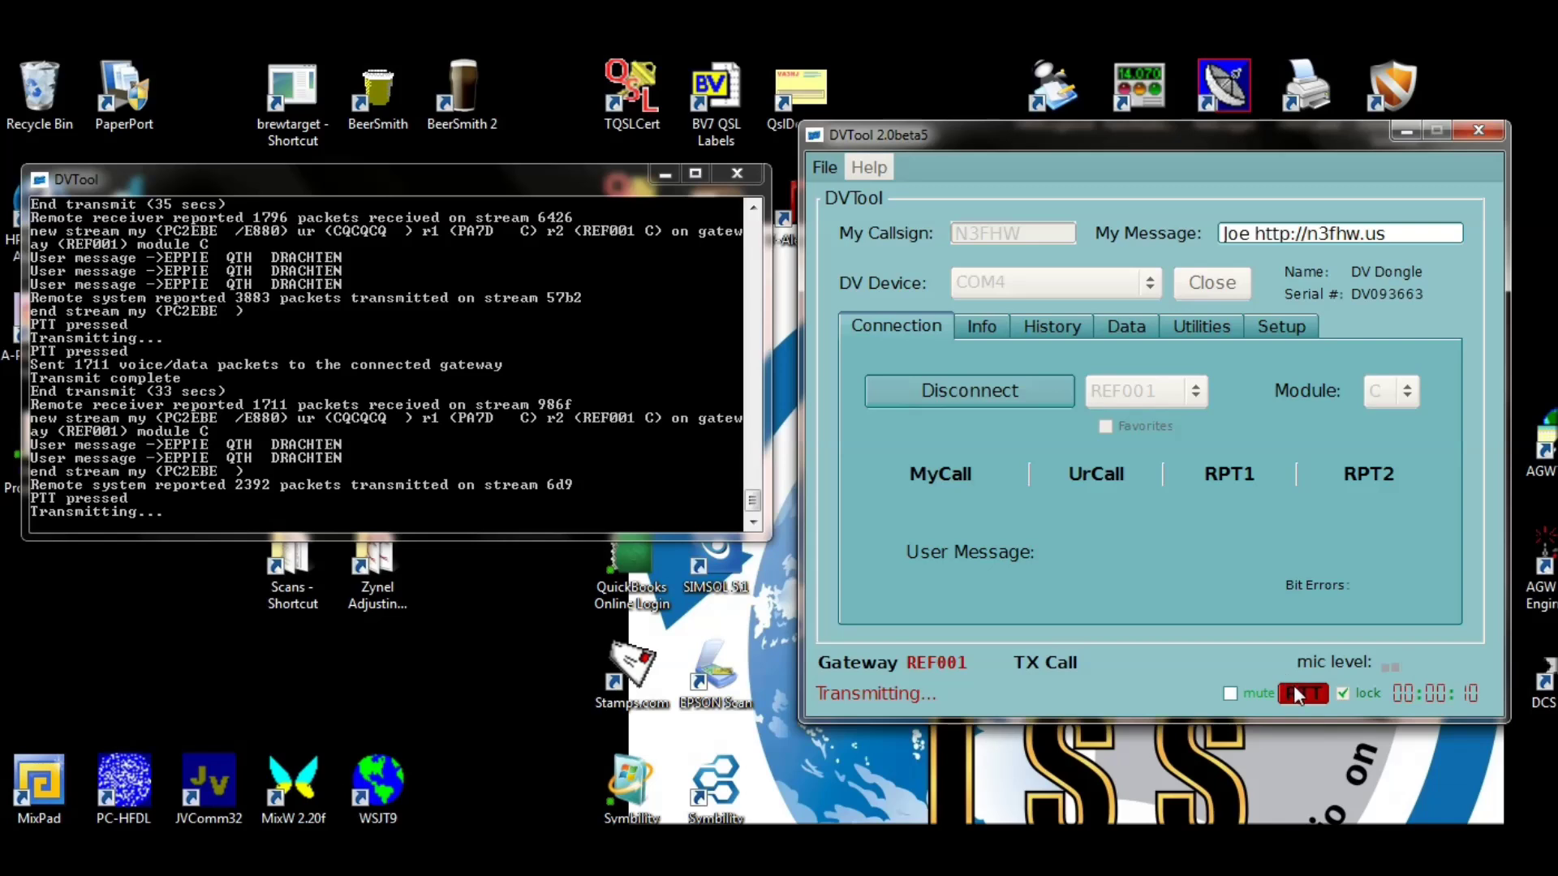
{"action": "left_click", "coordinate": [1295, 691]}
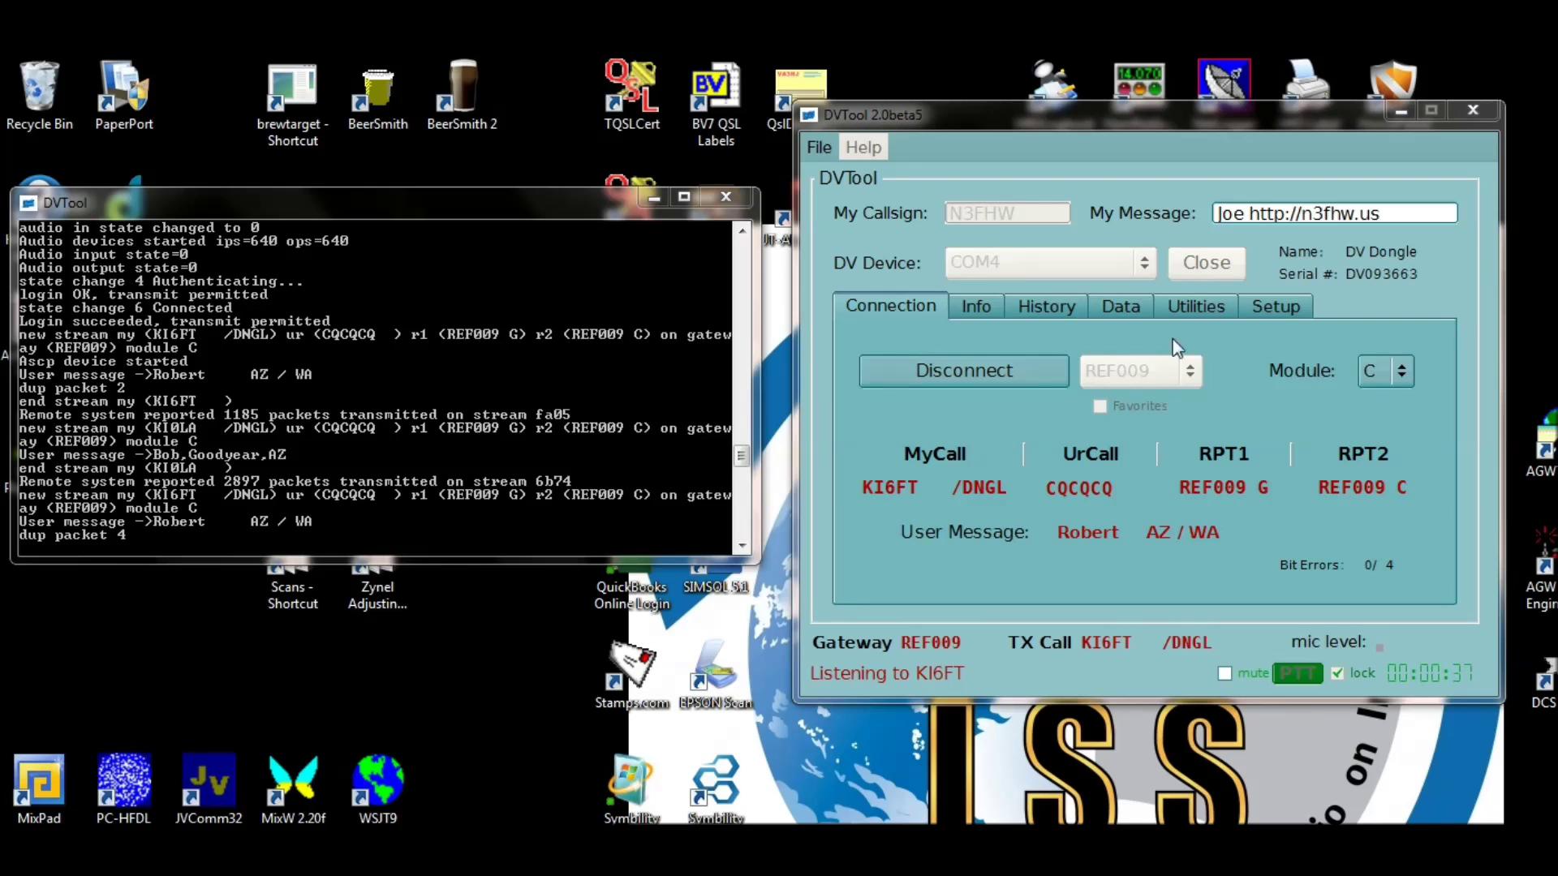
Step: While linked to REF009 module C, switch to the gateway Info page
{"action": "left_click", "coordinate": [973, 307]}
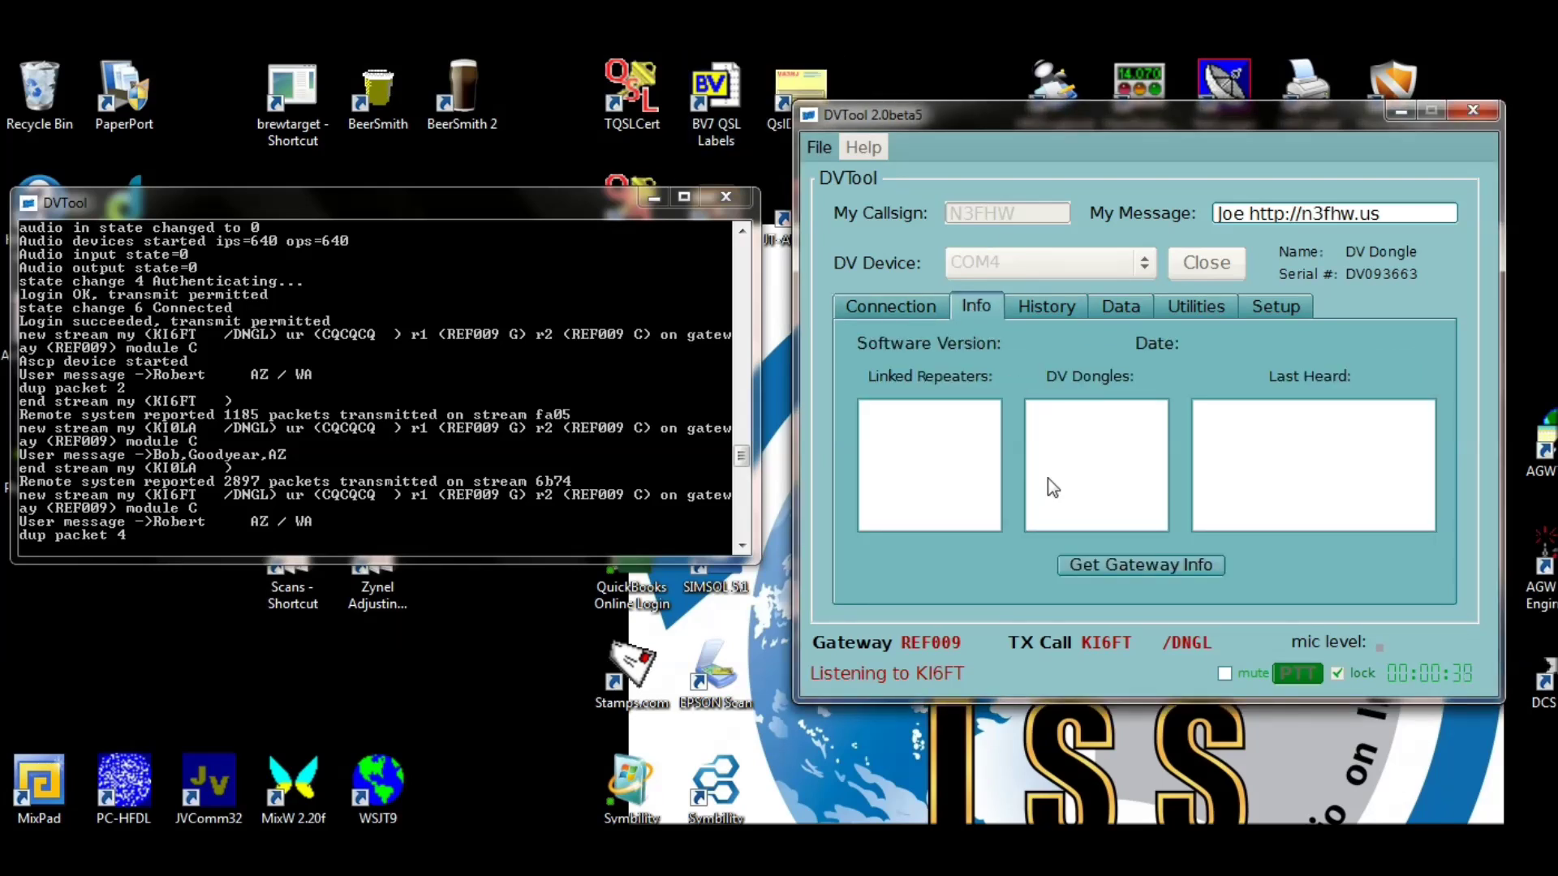
Step: Fetch REF009's gateway info, browse History, Data, Utilities and Setup, then return to Connection
{"action": "left_click", "coordinate": [1113, 559]}
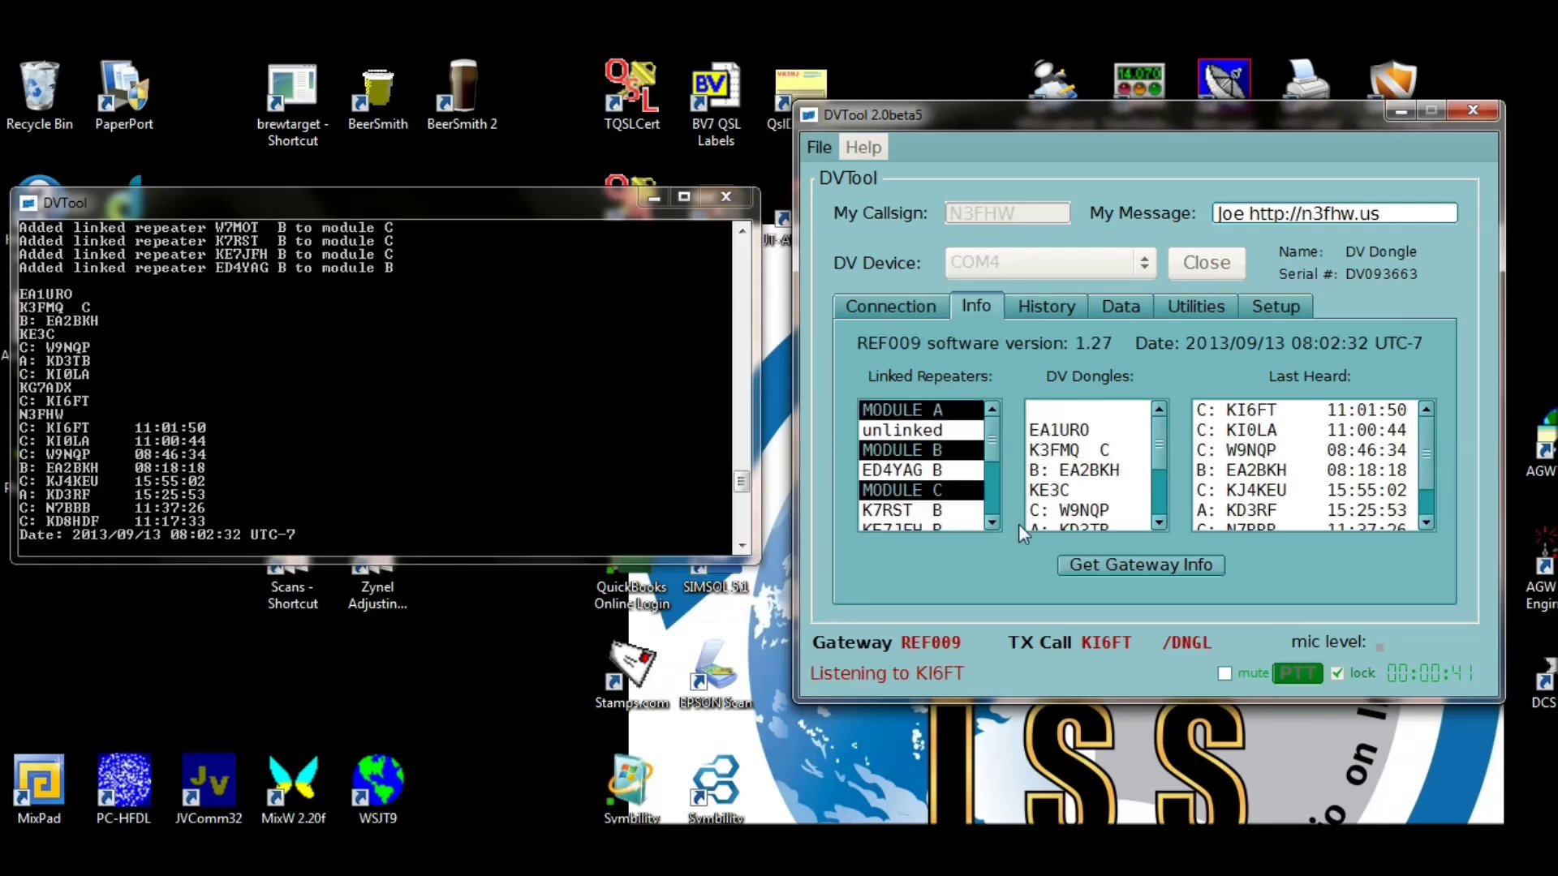
{"action": "left_click", "coordinate": [1031, 307]}
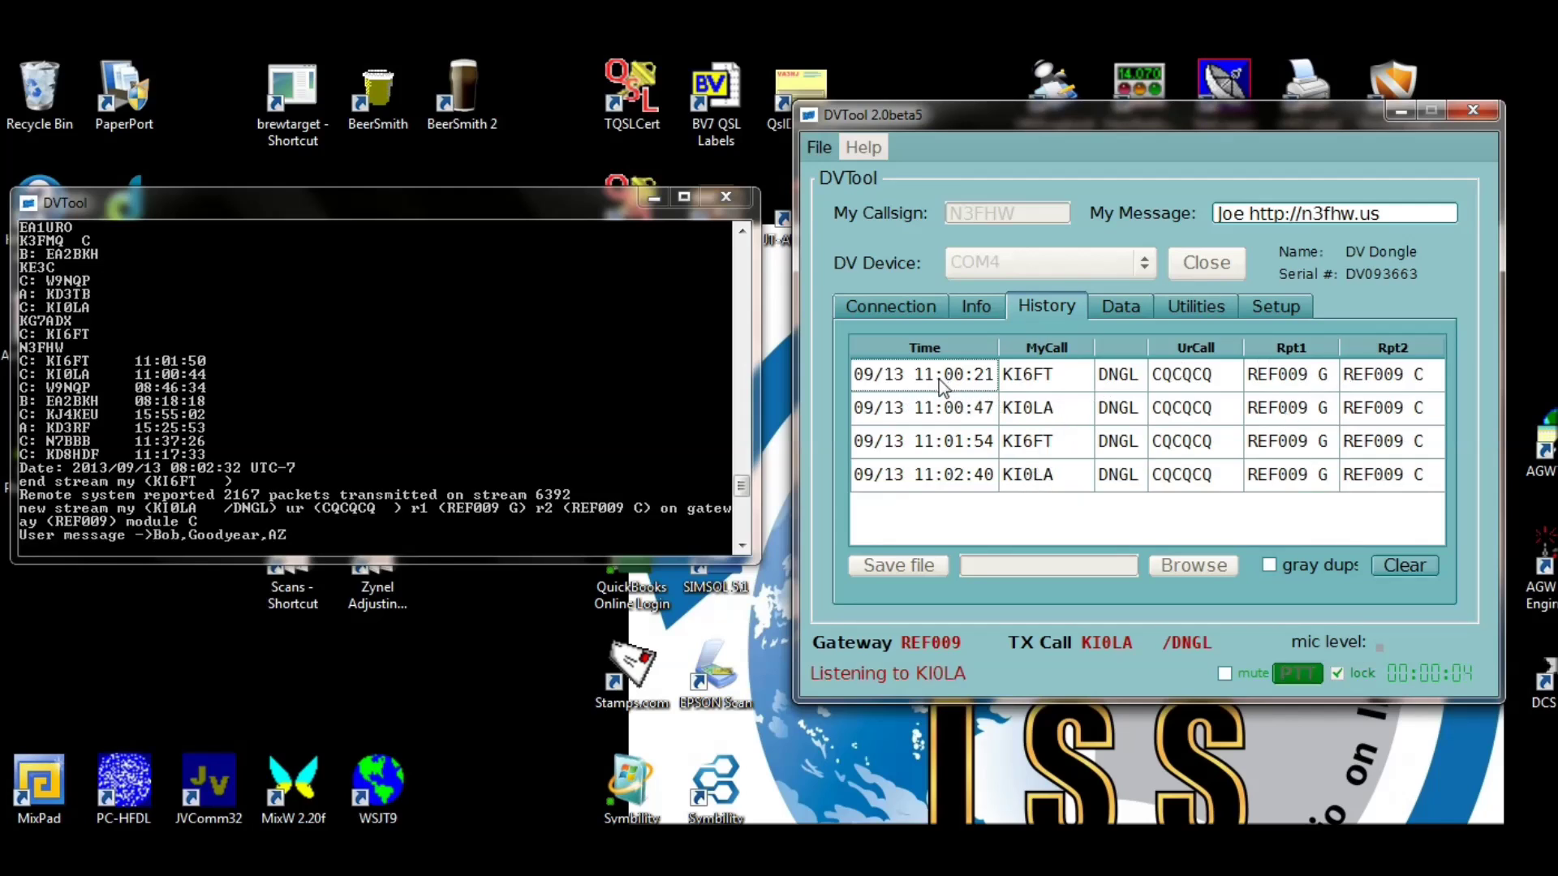
{"action": "left_click", "coordinate": [1125, 306]}
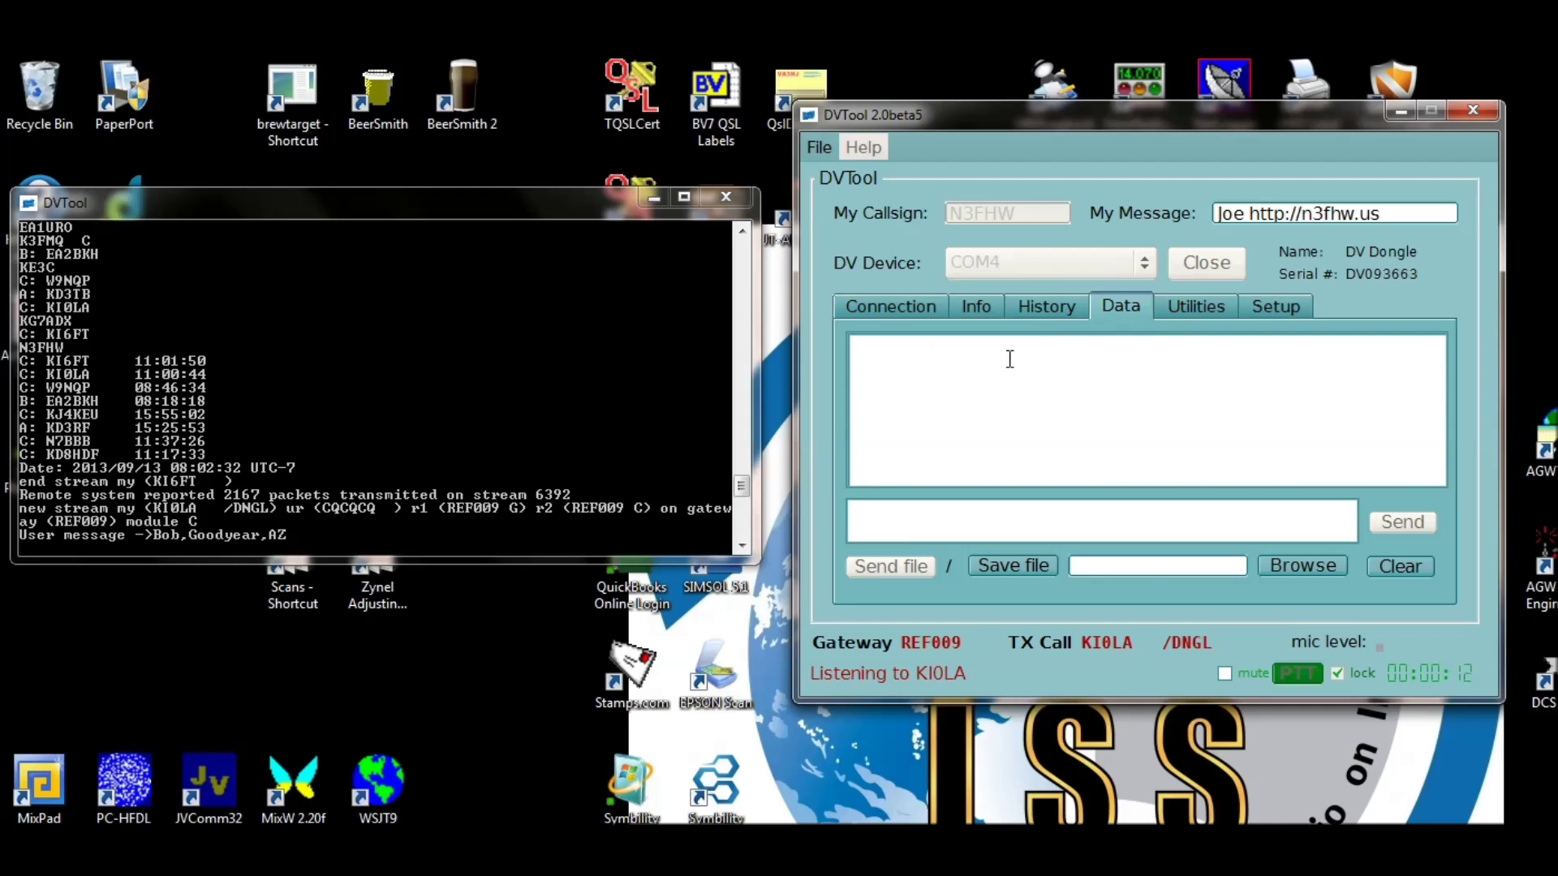
{"action": "left_click", "coordinate": [1187, 304]}
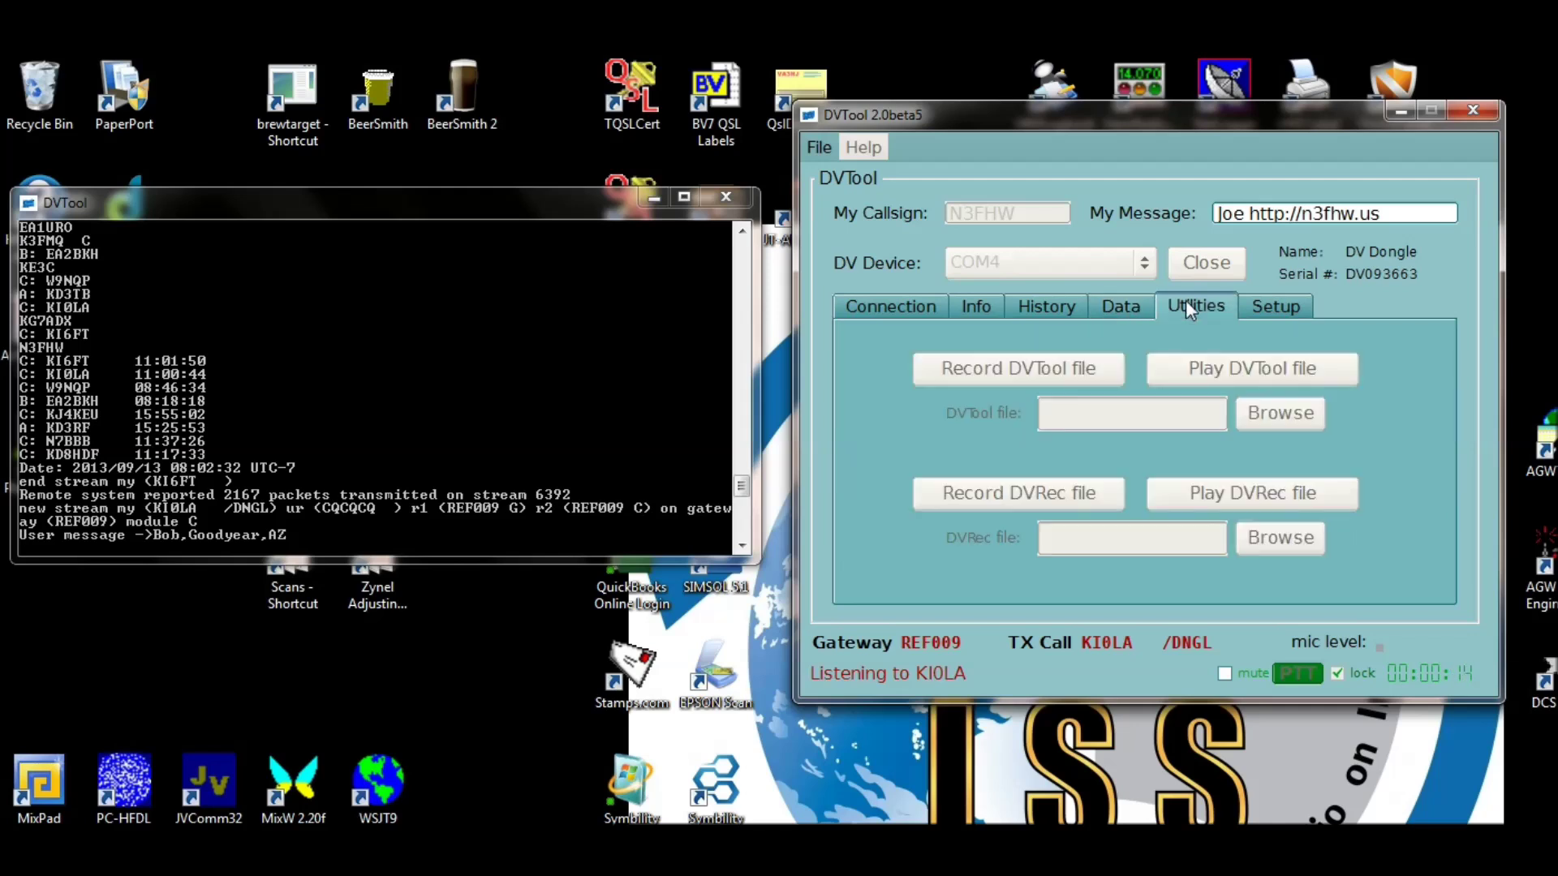
{"action": "left_click", "coordinate": [1270, 312]}
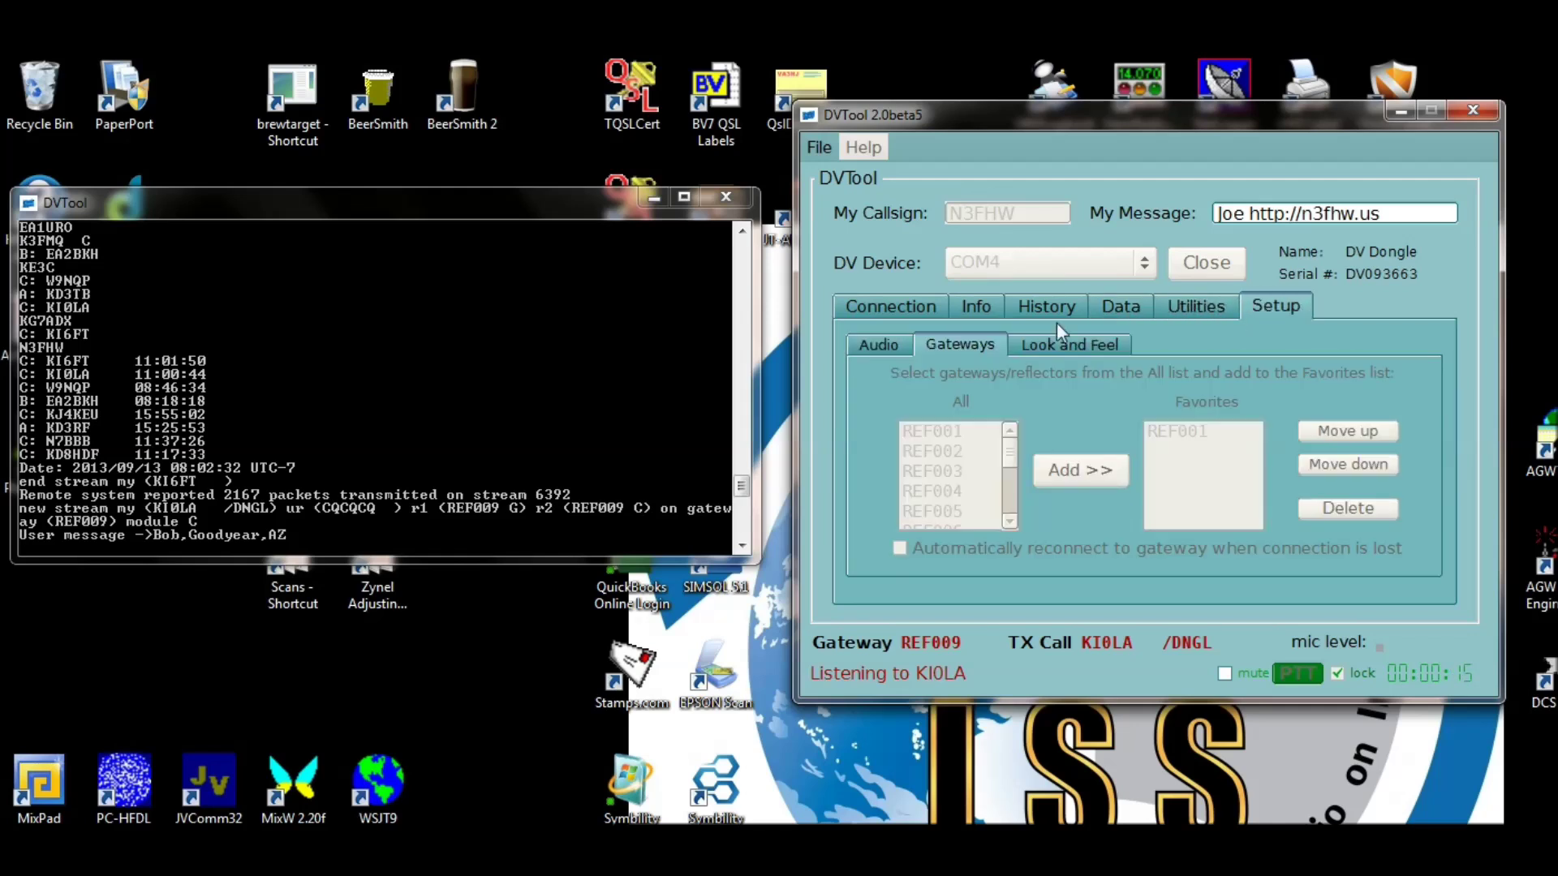
{"action": "left_click", "coordinate": [873, 318]}
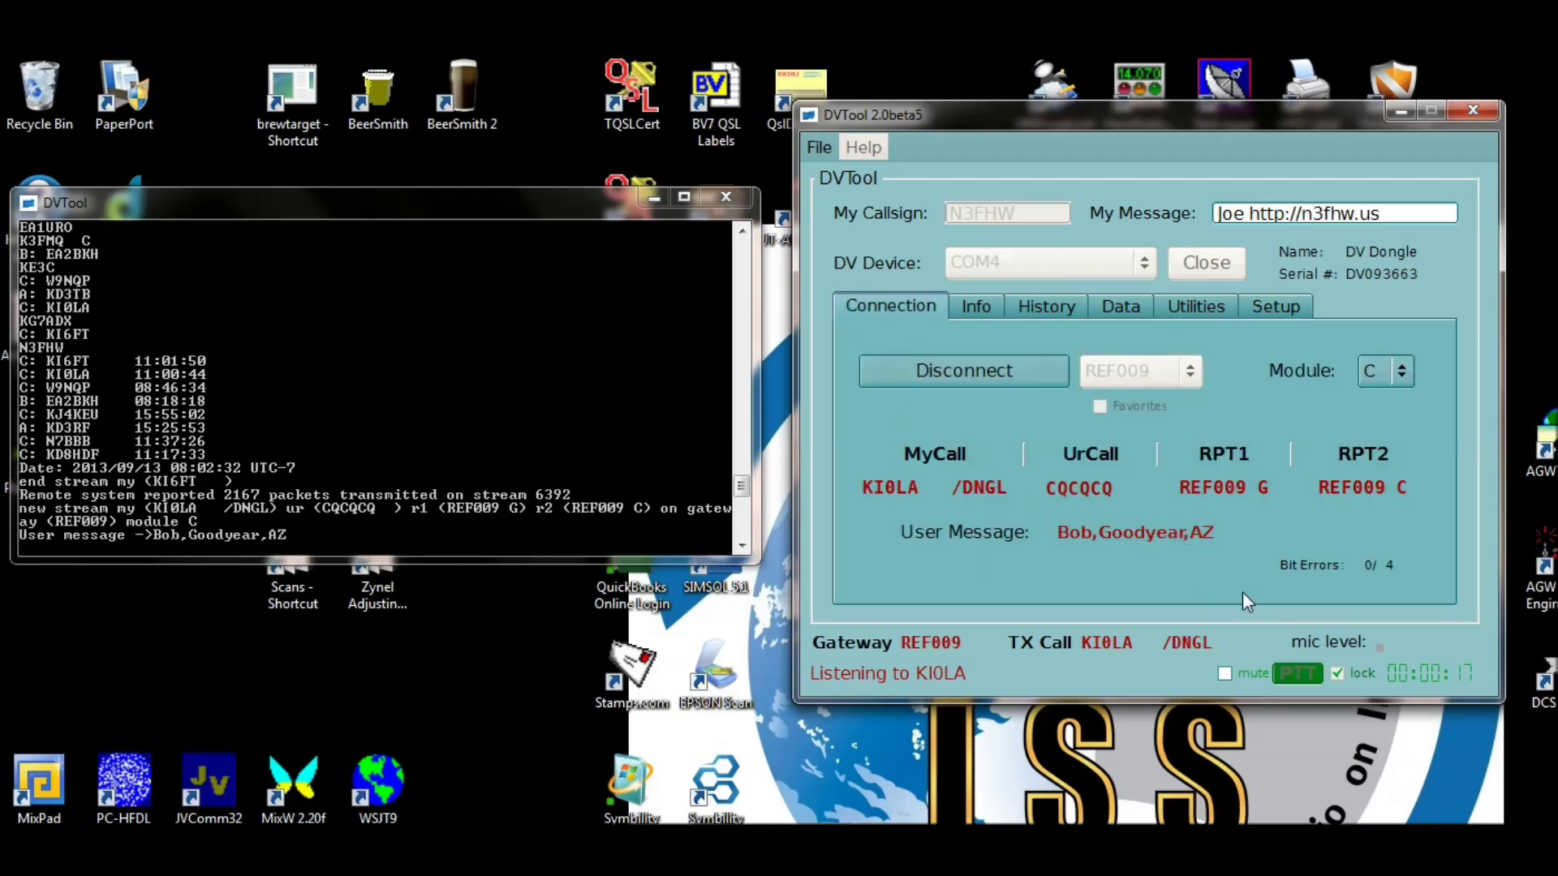